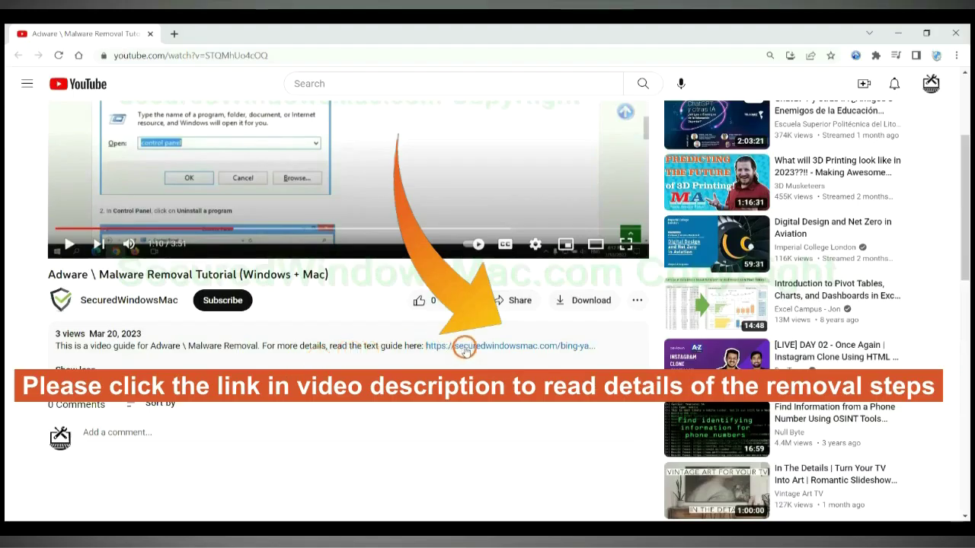
Open the SecuredWindowsMac.com Bing/Yahoo Redirect removal guide from the YouTube description link
{"action": "left_click", "coordinate": [465, 347]}
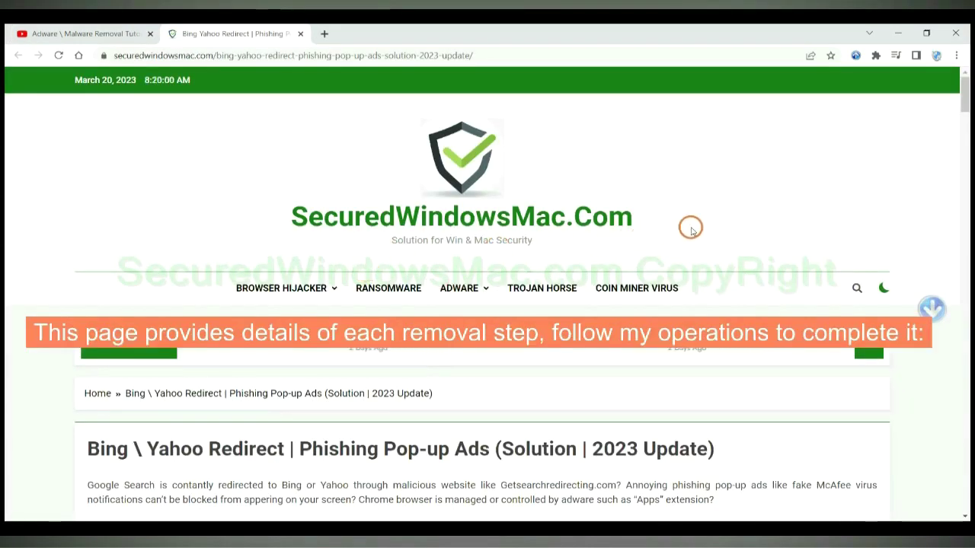
Scroll the guide down to the Instant Automatic Removal heading and the SpyHunter download buttons
{"action": "scroll", "coordinate": [691, 229], "scroll_direction": "down", "scroll_amount": 15}
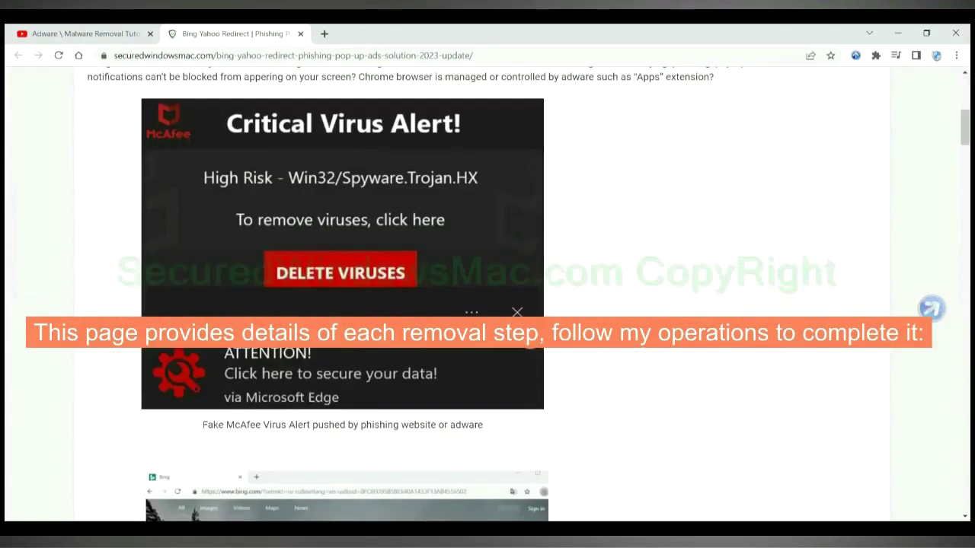
{"action": "scroll", "coordinate": [530, 339], "scroll_direction": "down", "scroll_amount": 5}
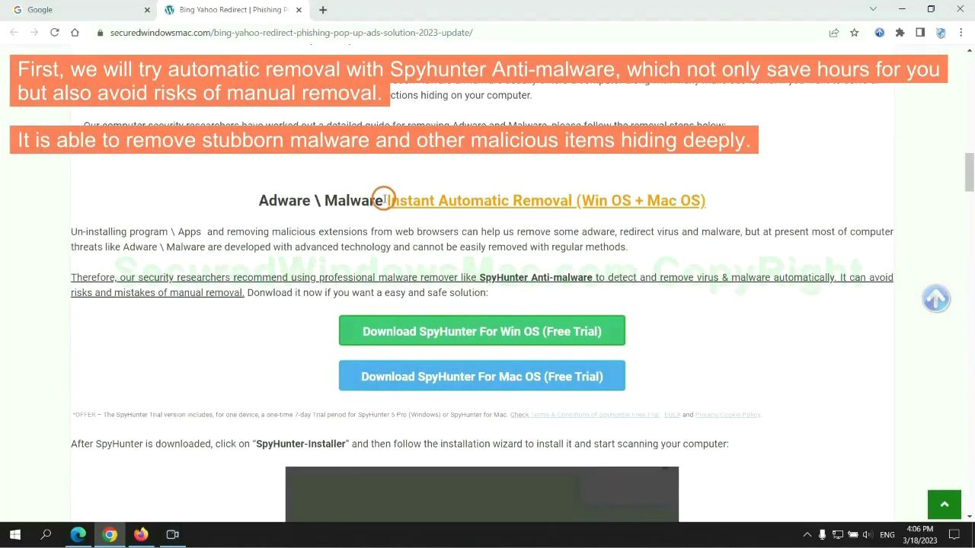
{"action": "left_click_drag", "start_coordinate": [385, 199], "coordinate": [570, 200]}
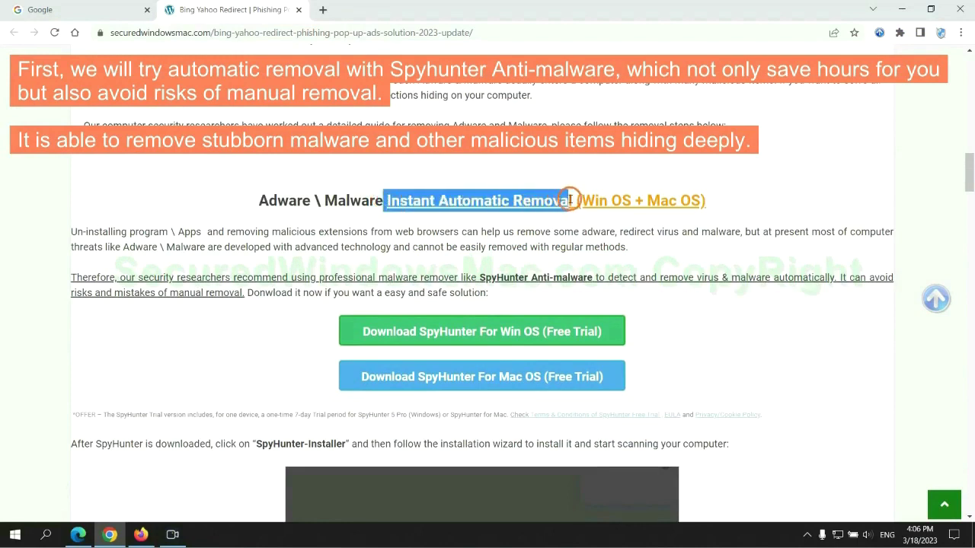
{"action": "left_click", "coordinate": [485, 164]}
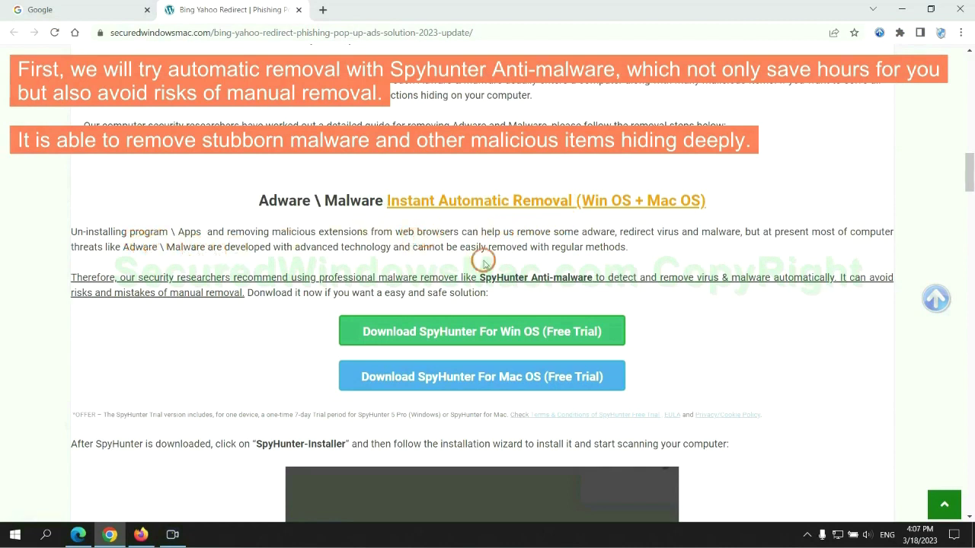
{"action": "scroll", "coordinate": [484, 274], "scroll_direction": "down", "scroll_amount": 1}
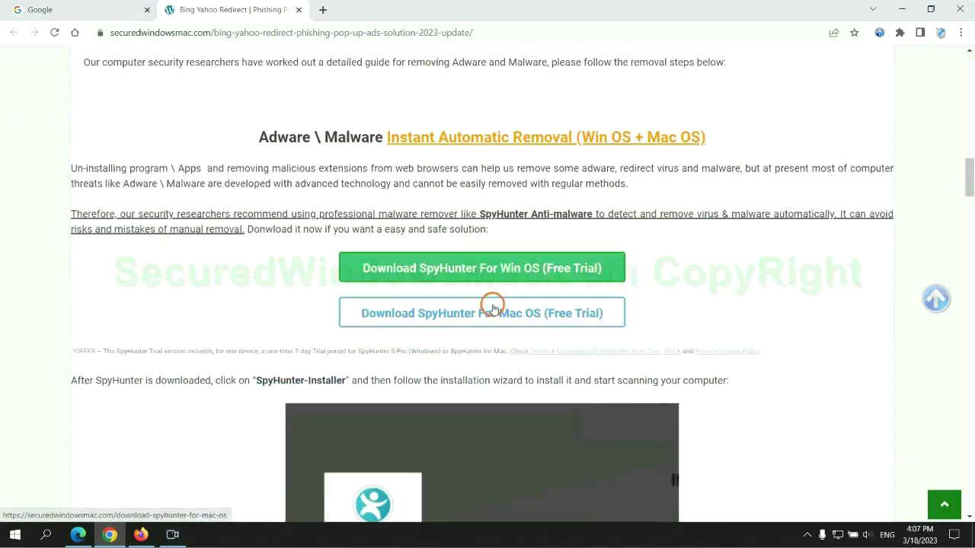
Download SpyHunter-Installer.exe for Windows from the guide and keep the file
{"action": "scroll", "coordinate": [491, 304], "scroll_direction": "down", "scroll_amount": 1}
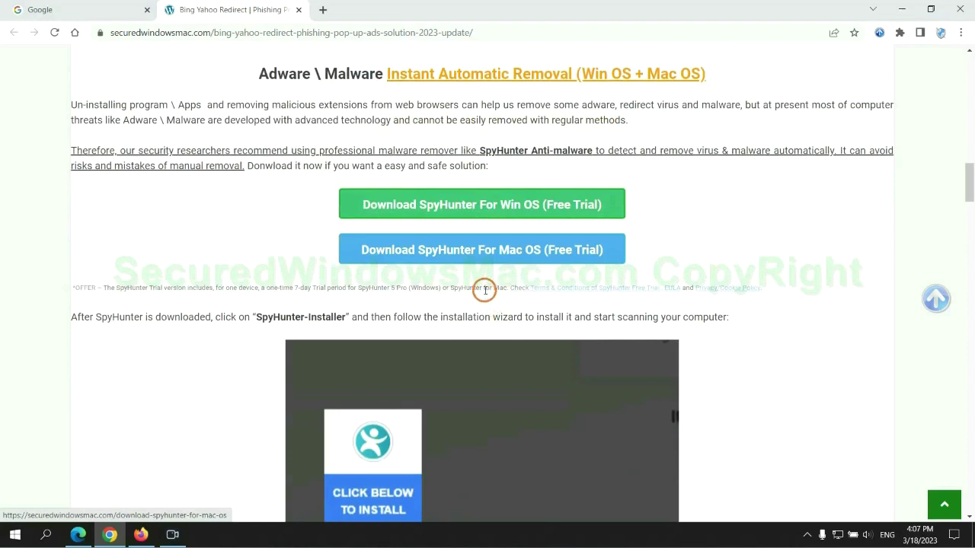
{"action": "scroll", "coordinate": [485, 289], "scroll_direction": "down", "scroll_amount": 1}
{"action": "left_click", "coordinate": [492, 147]}
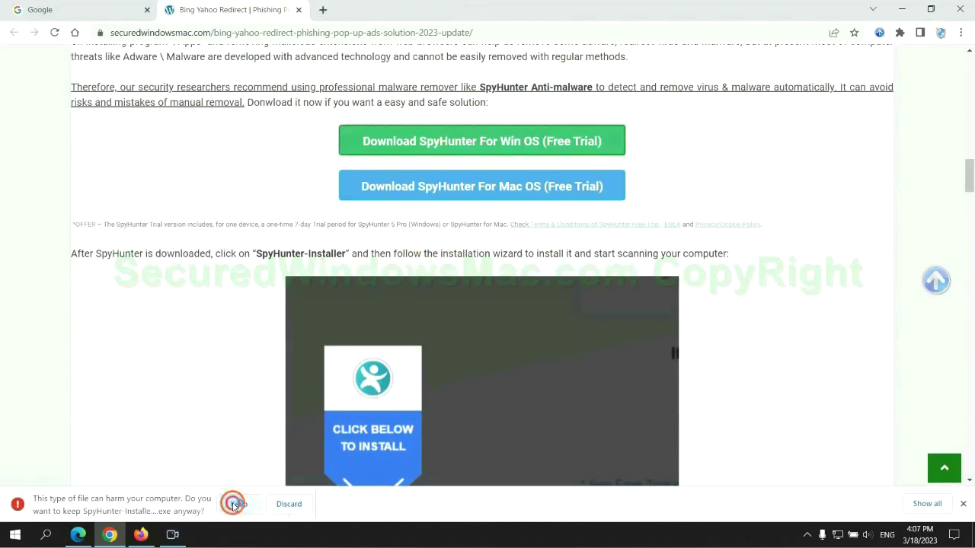
{"action": "left_click", "coordinate": [236, 503]}
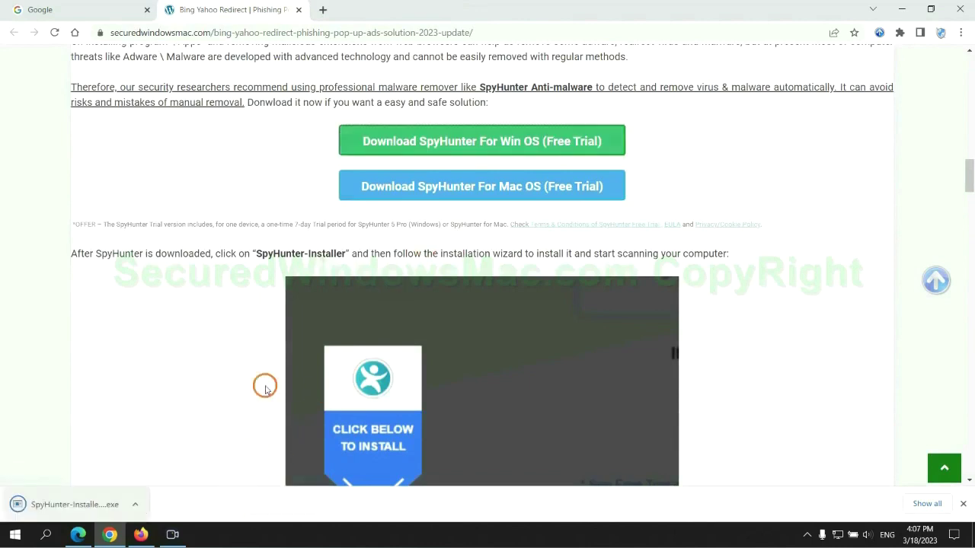
Run the SpyHunter installer and accept the EULA and Privacy Policy
{"action": "left_click", "coordinate": [92, 506]}
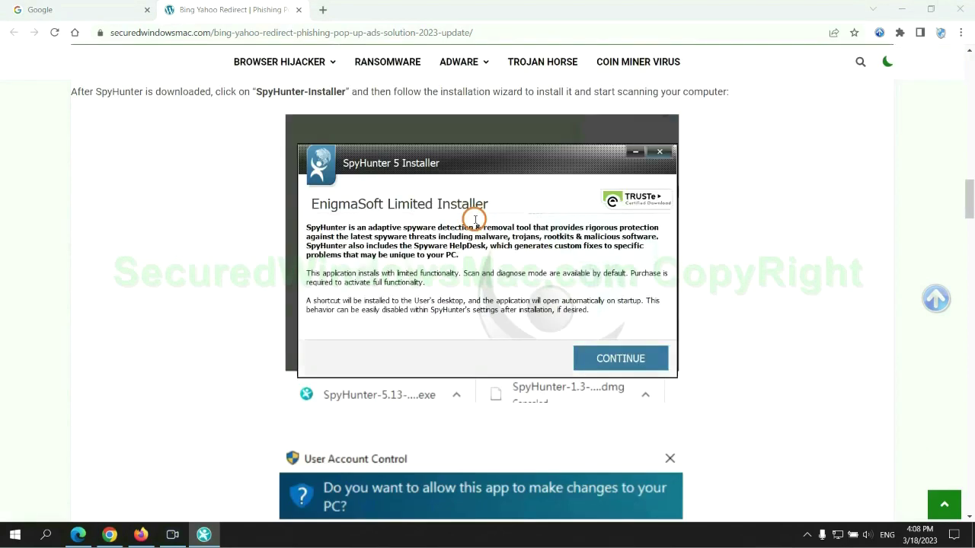
{"action": "left_click", "coordinate": [641, 357]}
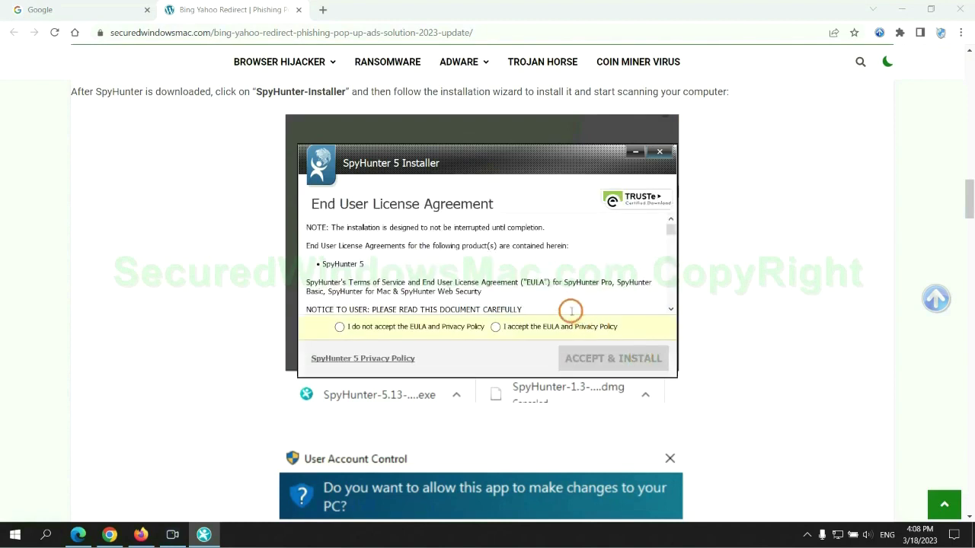
{"action": "left_click", "coordinate": [495, 327]}
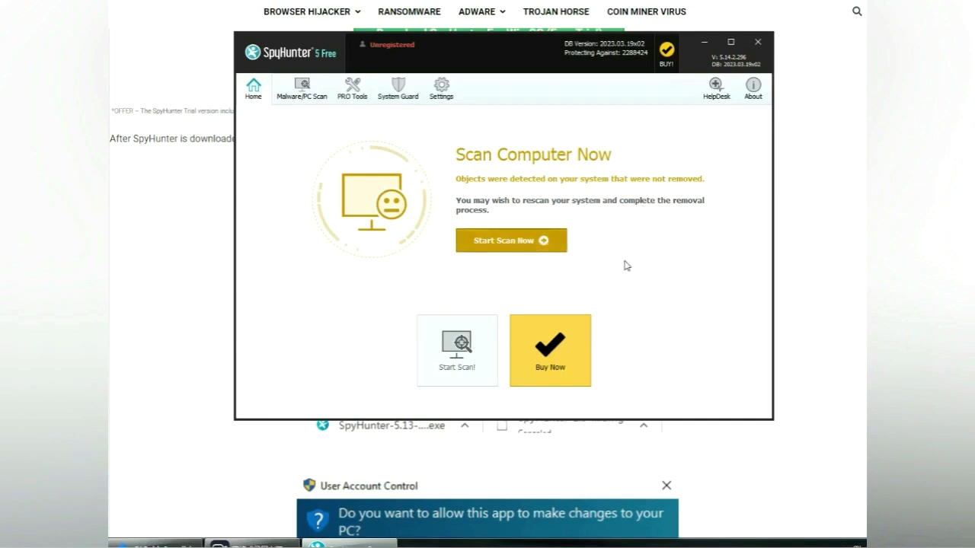
Scan with SpyHunter 5, proceed past the 703 detected issues, and choose the 7-day free trial
{"action": "left_click", "coordinate": [511, 240]}
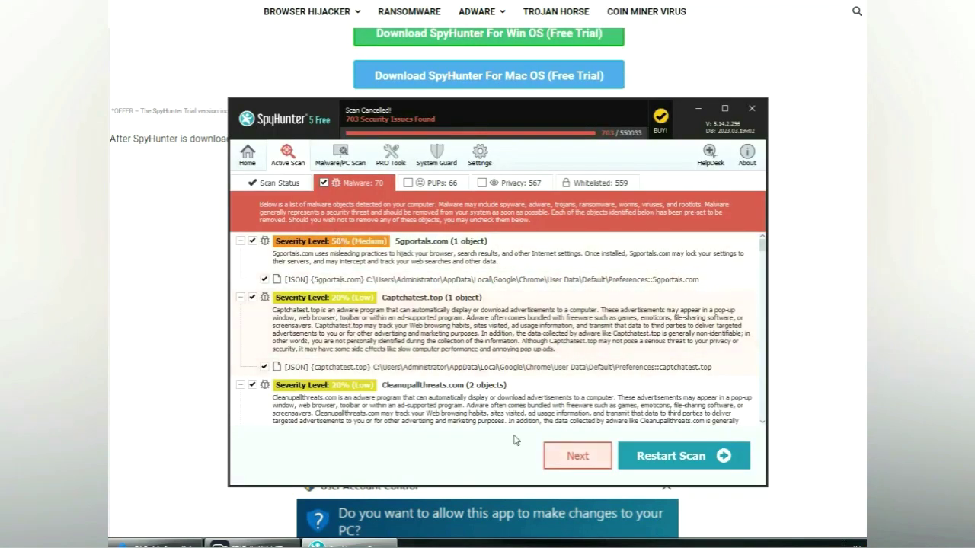
{"action": "left_click", "coordinate": [594, 457]}
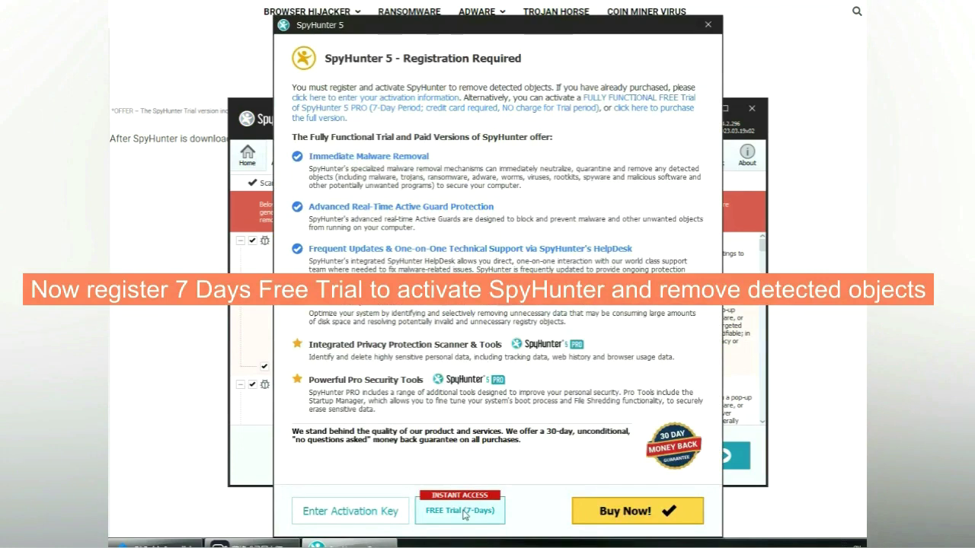
{"action": "left_click", "coordinate": [464, 512]}
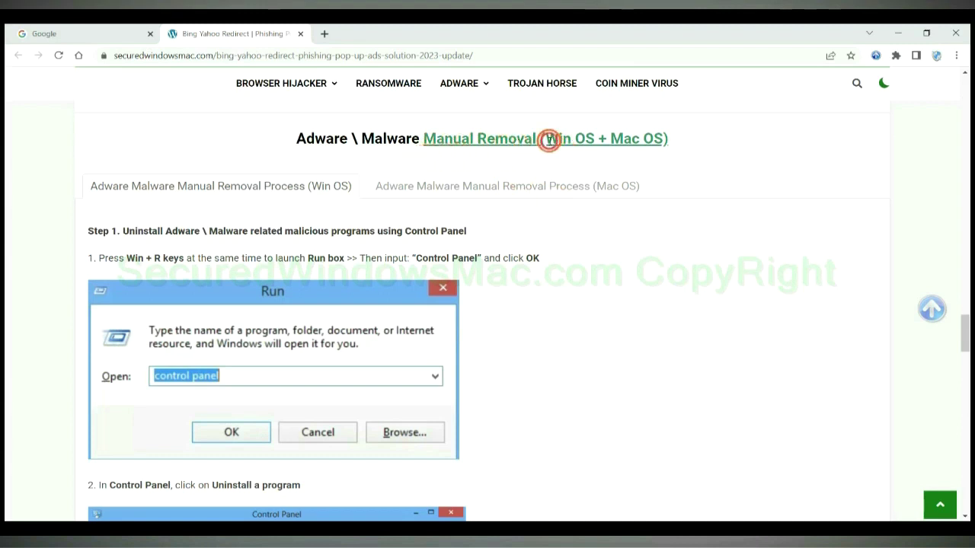
Bring up the guide's Win OS manual removal Step 1, showing the Run and Control Panel screenshots
{"action": "left_click_drag", "start_coordinate": [545, 139], "coordinate": [595, 141]}
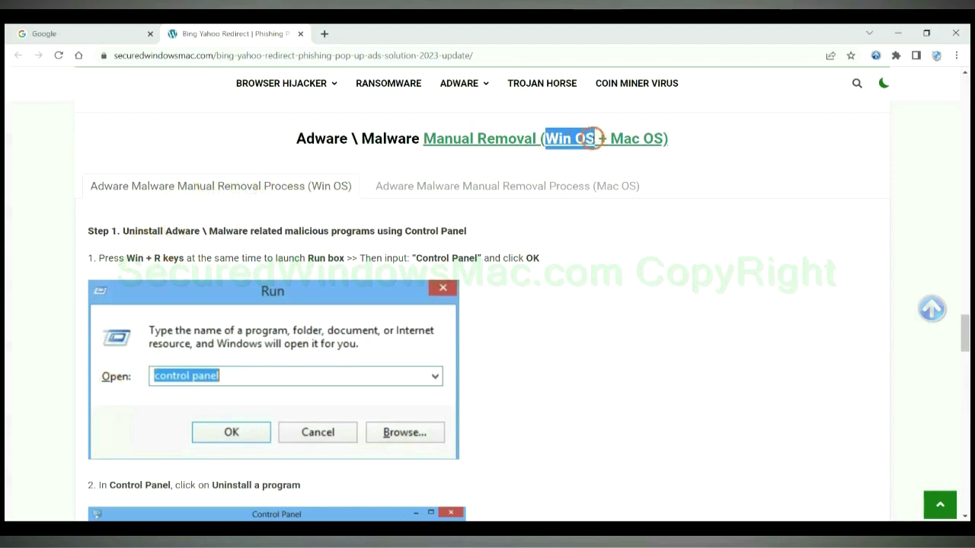
{"action": "left_click_drag", "start_coordinate": [610, 139], "coordinate": [662, 140]}
{"action": "left_click", "coordinate": [499, 185]}
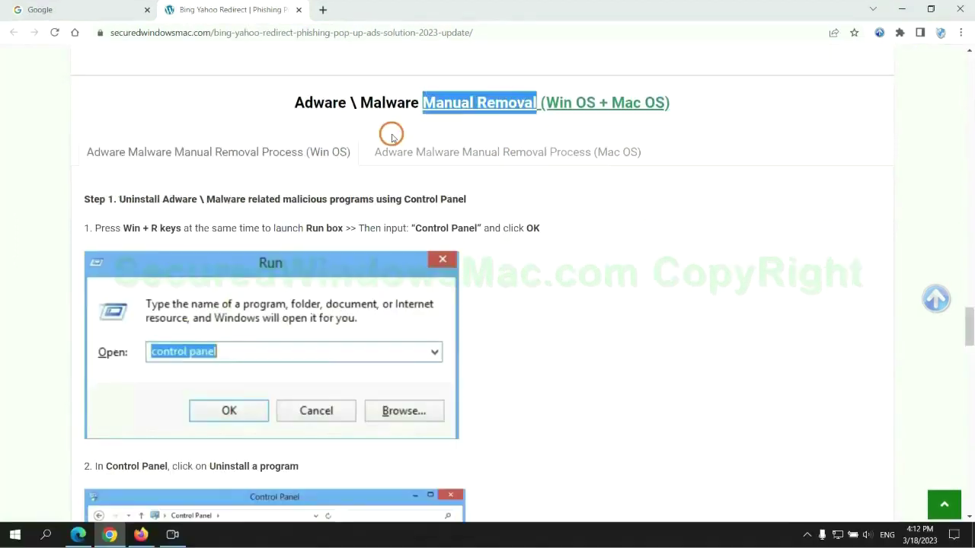
{"action": "scroll", "coordinate": [364, 267], "scroll_direction": "up", "scroll_amount": 1}
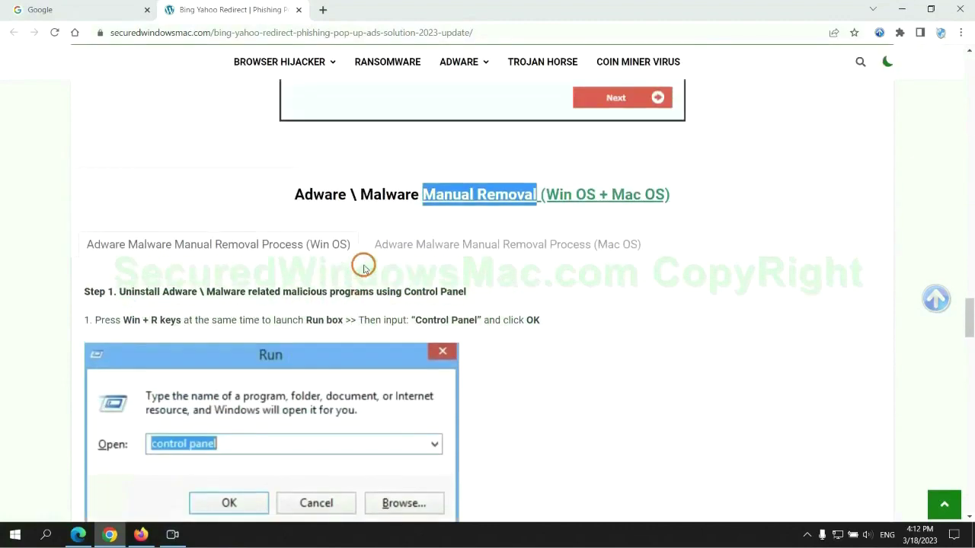
{"action": "scroll", "coordinate": [302, 255], "scroll_direction": "down", "scroll_amount": 2}
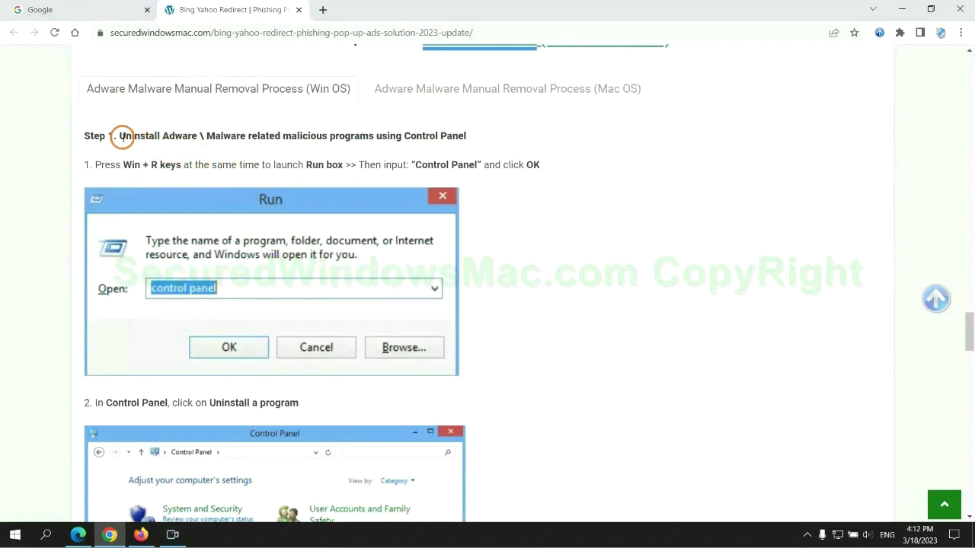
{"action": "left_click_drag", "start_coordinate": [140, 140], "coordinate": [374, 140]}
{"action": "left_click", "coordinate": [648, 198]}
{"action": "scroll", "coordinate": [605, 200], "scroll_direction": "down", "scroll_amount": 2}
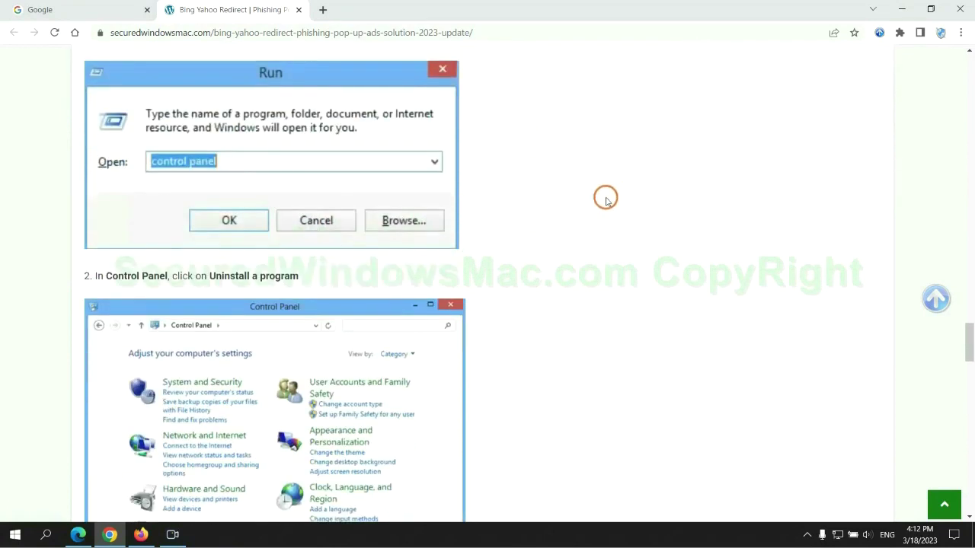
Launch Control Panel via Run with 'control panel', open Programs and Features, and right-click Lantern
{"action": "key", "text": "super+r"}
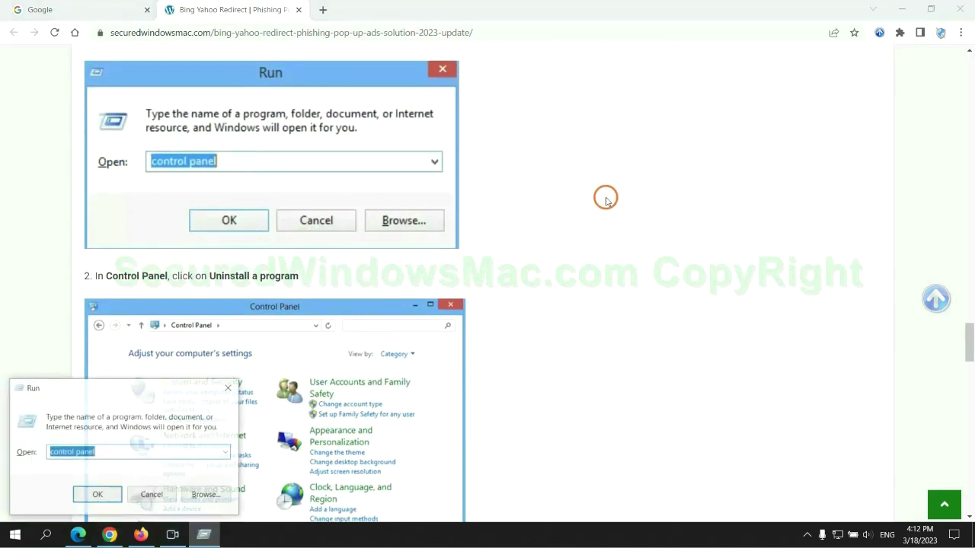
{"action": "type", "text": "cont"}
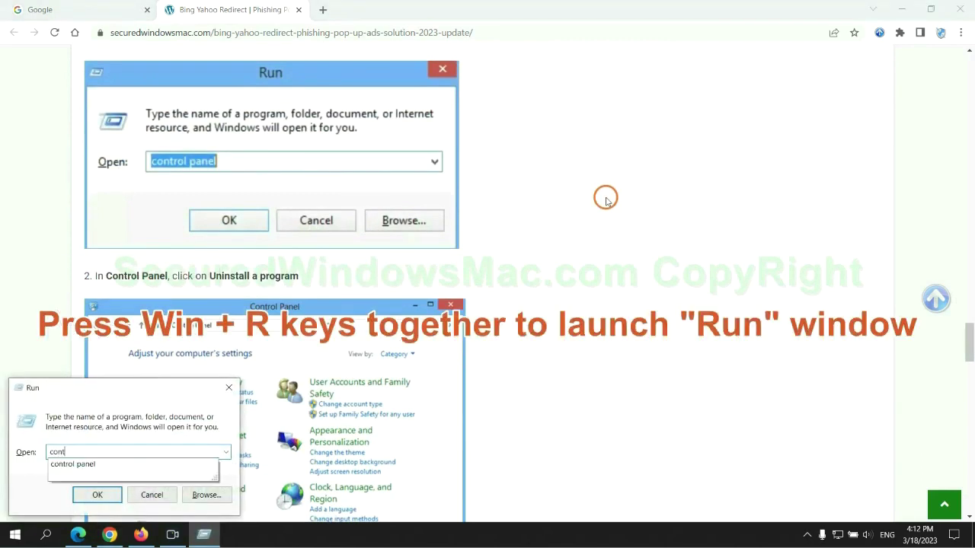
{"action": "type", "text": "rol p"}
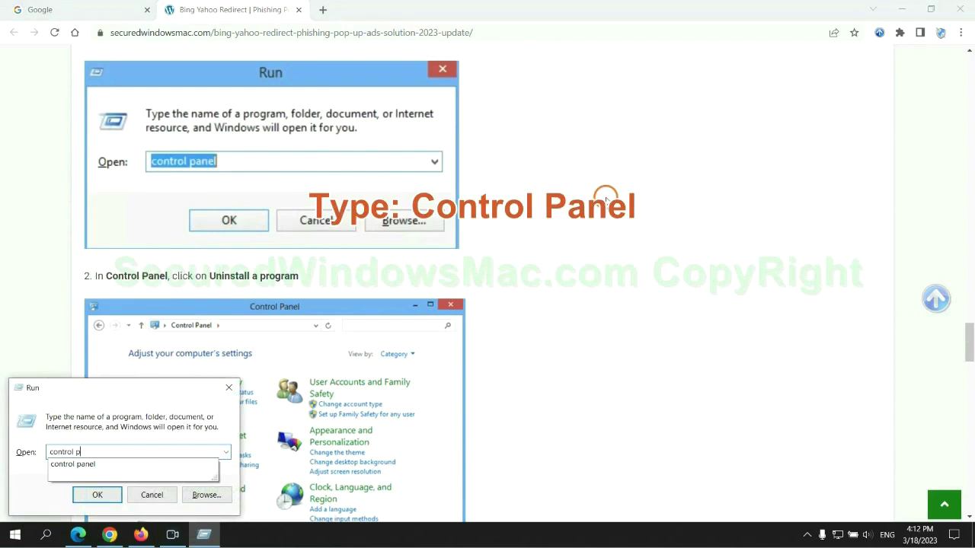
{"action": "type", "text": "anel"}
{"action": "key", "text": "Return"}
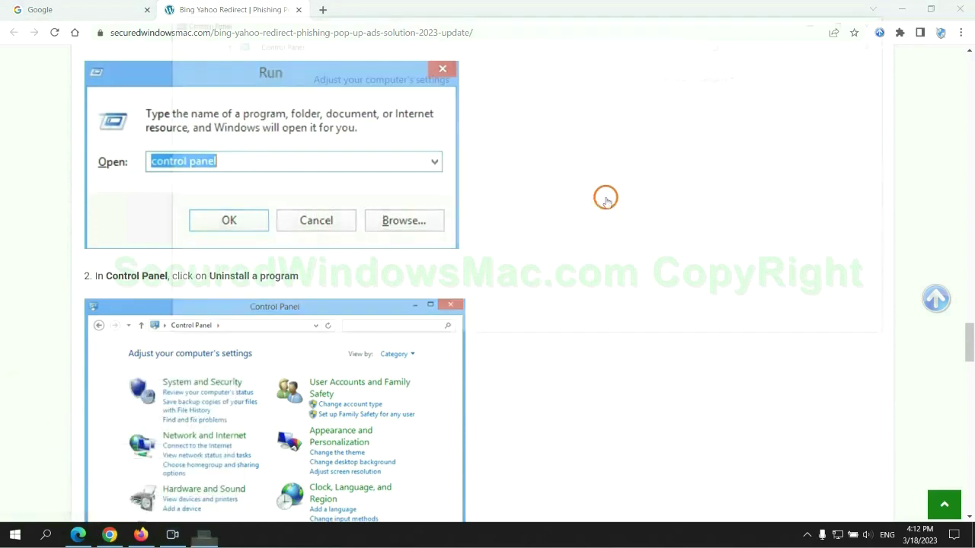
{"action": "left_click", "coordinate": [385, 267]}
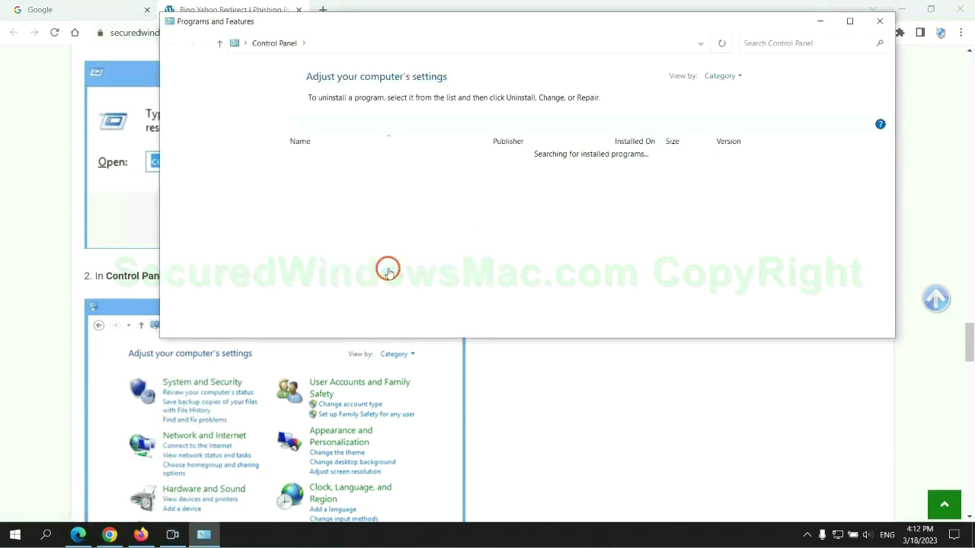
{"action": "right_click", "coordinate": [340, 181]}
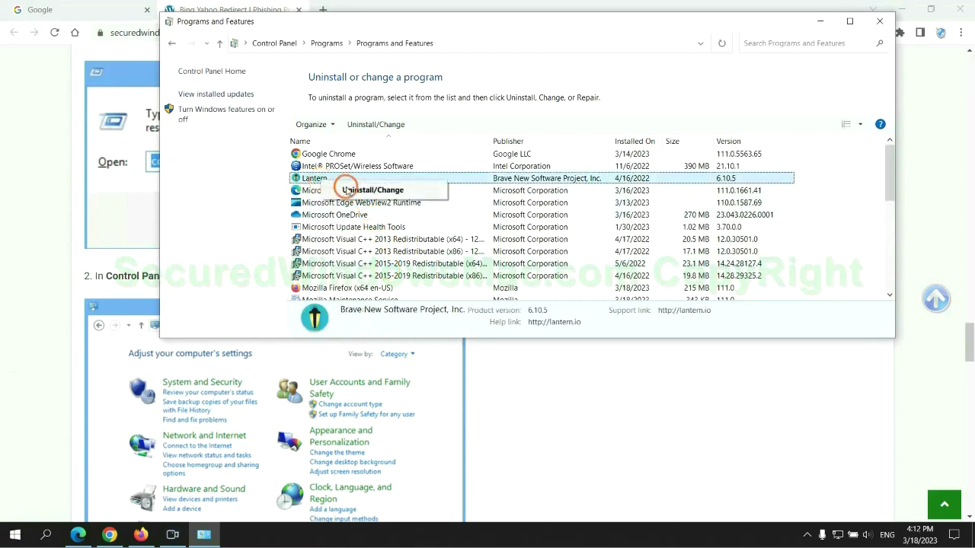
Close Programs and Features, scroll the guide to Step 2 on malicious extensions, and switch to Edge
{"action": "left_click", "coordinate": [879, 21]}
{"action": "left_click", "coordinate": [879, 21]}
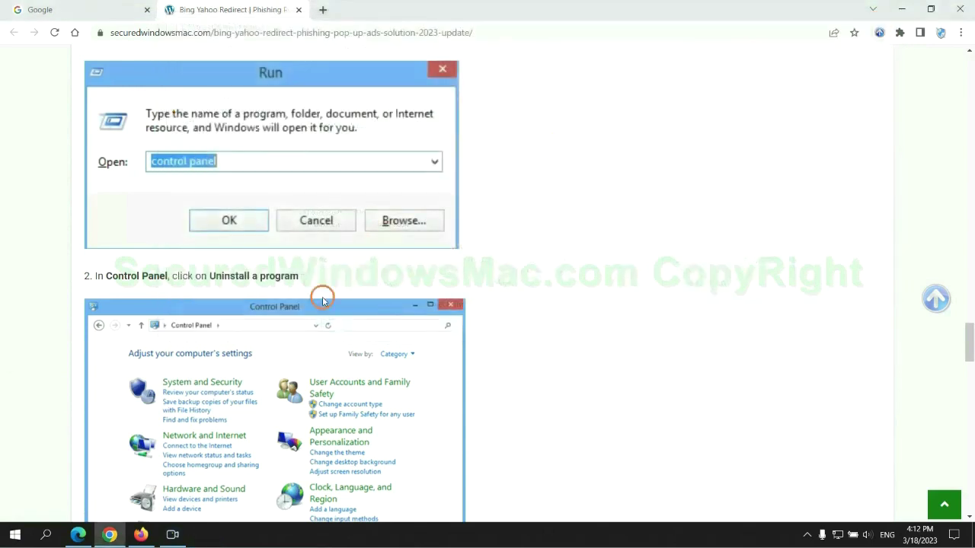
{"action": "scroll", "coordinate": [286, 326], "scroll_direction": "down", "scroll_amount": 6}
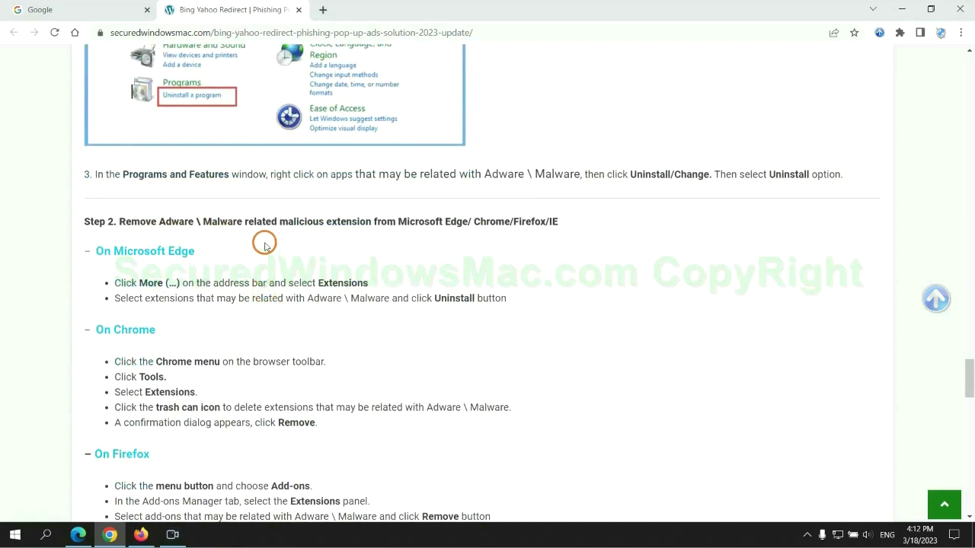
{"action": "left_click_drag", "start_coordinate": [277, 223], "coordinate": [369, 222]}
{"action": "left_click", "coordinate": [391, 247]}
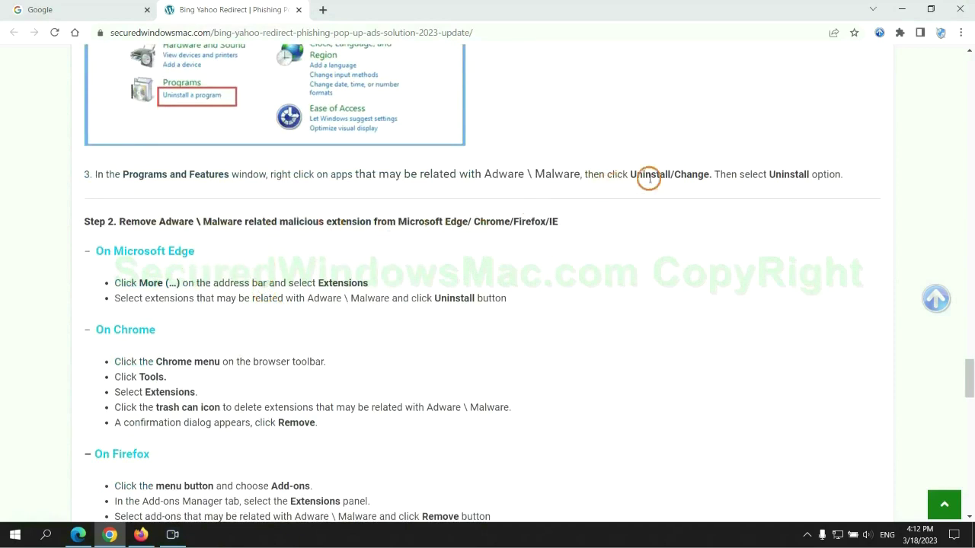
{"action": "left_click", "coordinate": [81, 533]}
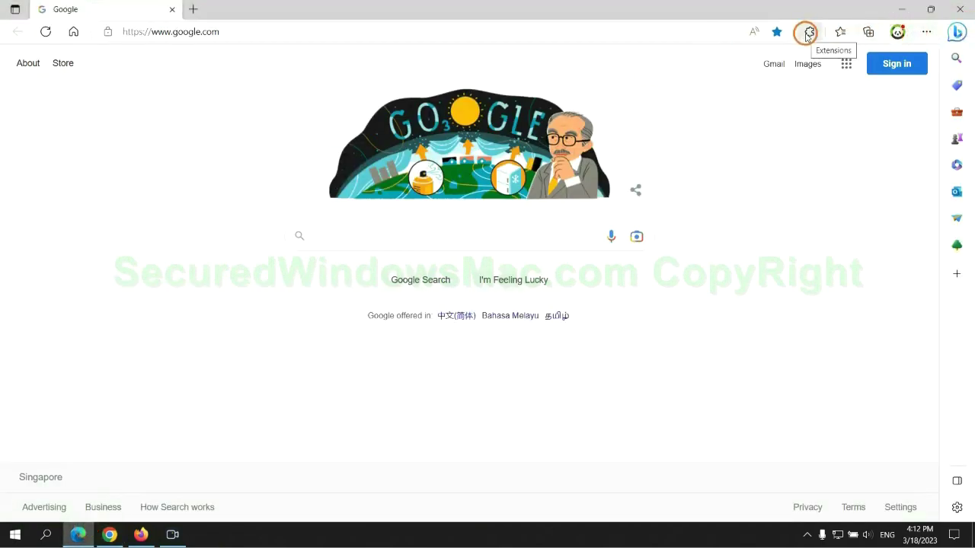
Remove McAfee WebAdvisor from Edge's Manage extensions page, close that tab, and return to Chrome
{"action": "left_click", "coordinate": [807, 34]}
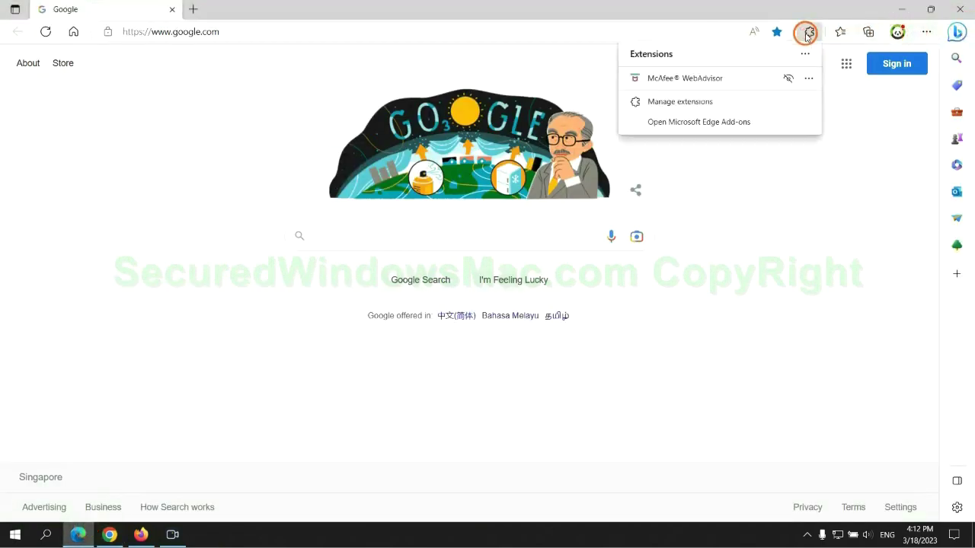
{"action": "left_click", "coordinate": [675, 100]}
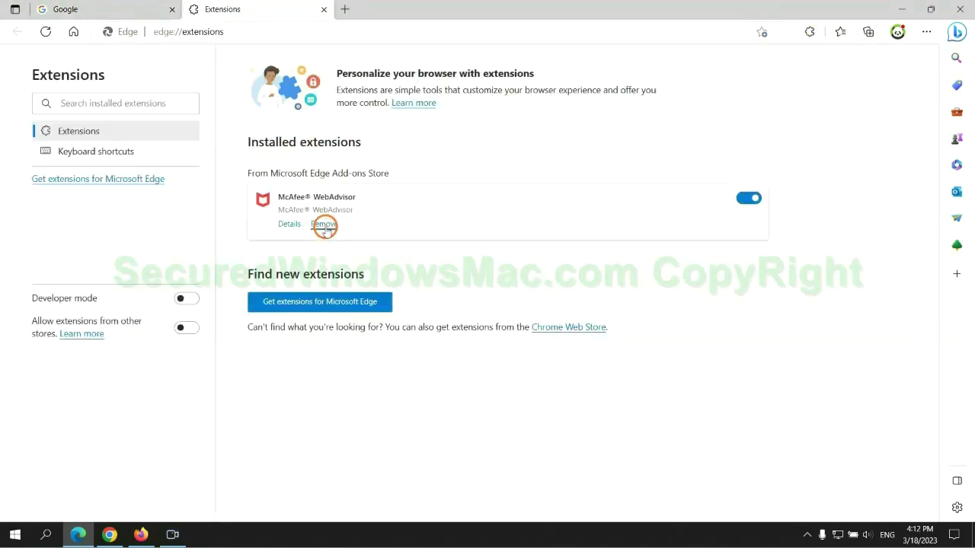
{"action": "left_click", "coordinate": [323, 224]}
{"action": "left_click", "coordinate": [704, 121]}
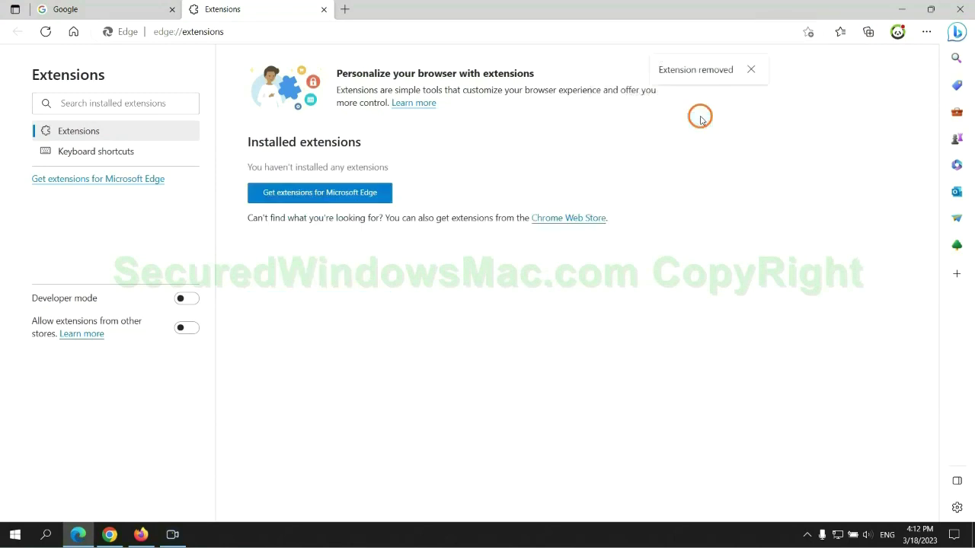
{"action": "left_click", "coordinate": [323, 9]}
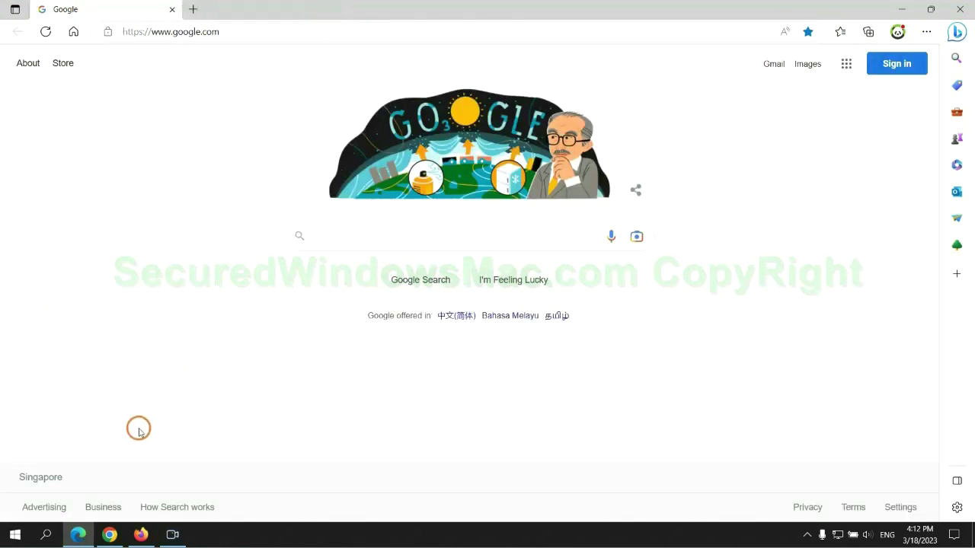
{"action": "left_click", "coordinate": [114, 535]}
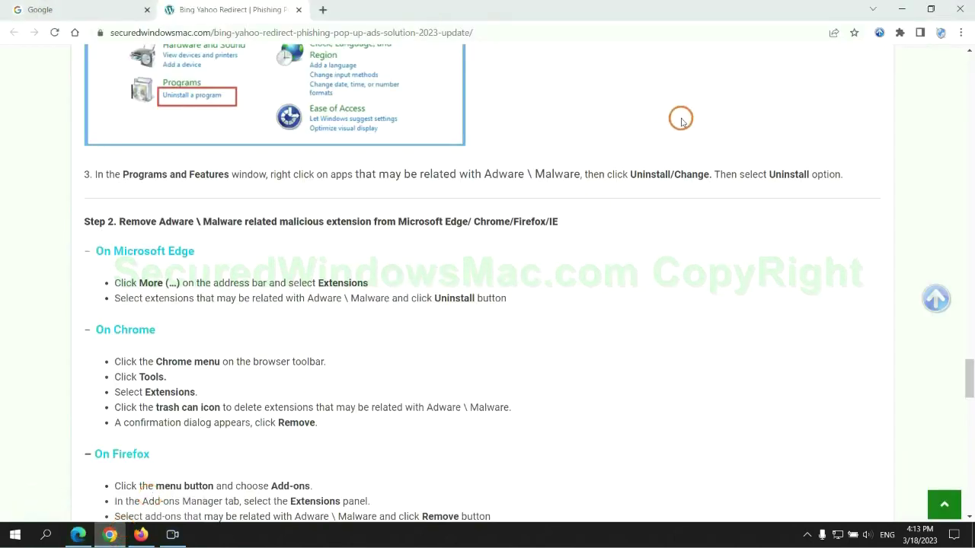
Remove the Ecosia extension from Chrome's extensions page and close the Ecosia feedback tab
{"action": "left_click", "coordinate": [899, 32]}
{"action": "left_click", "coordinate": [789, 221]}
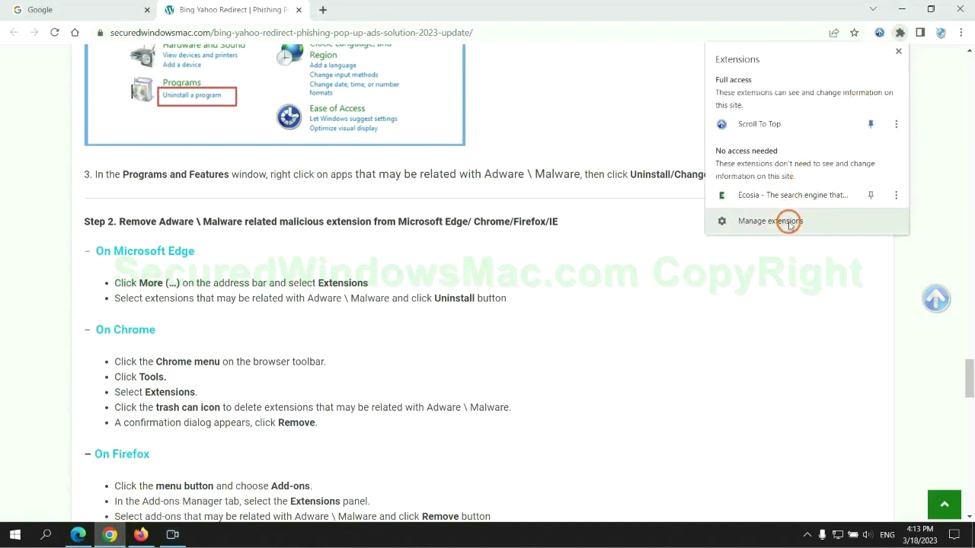
{"action": "left_click", "coordinate": [789, 221]}
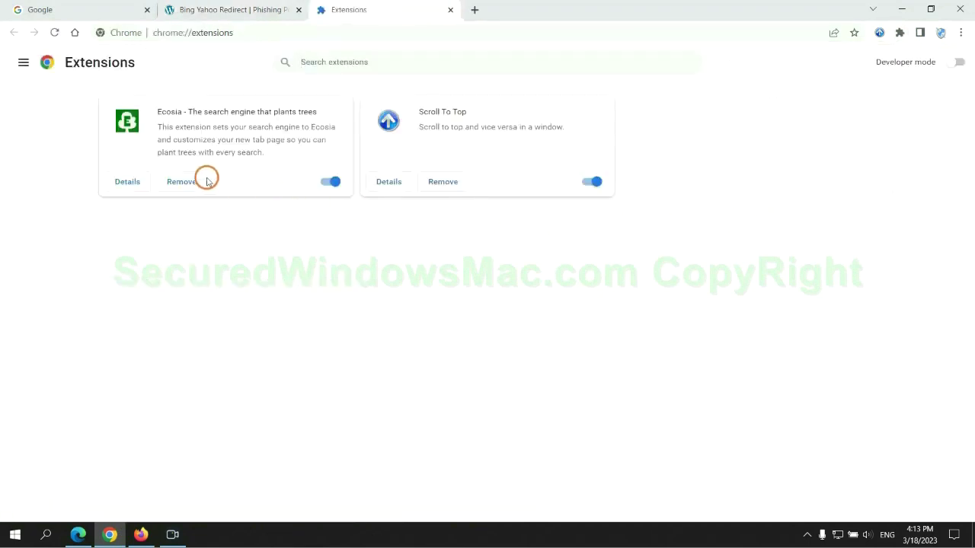
{"action": "left_click", "coordinate": [181, 181]}
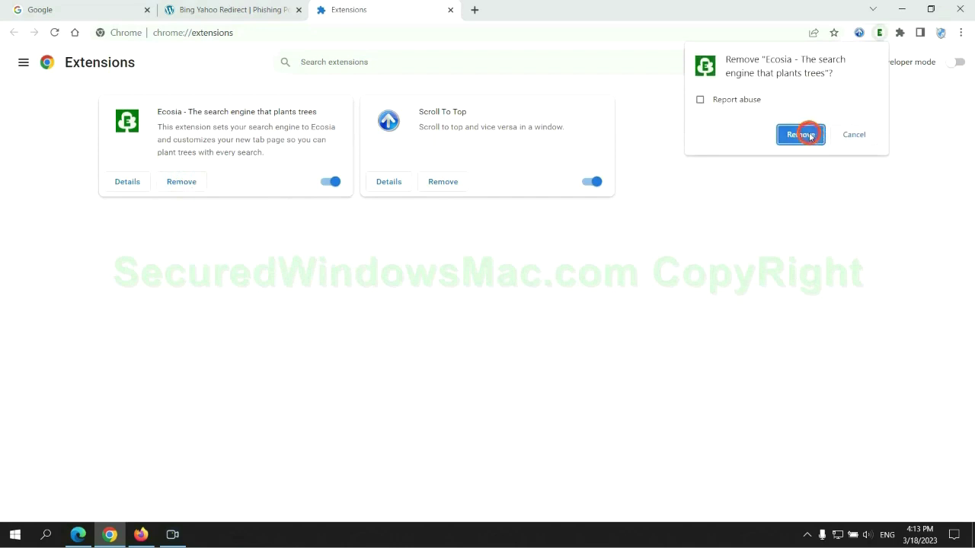
{"action": "left_click", "coordinate": [800, 133]}
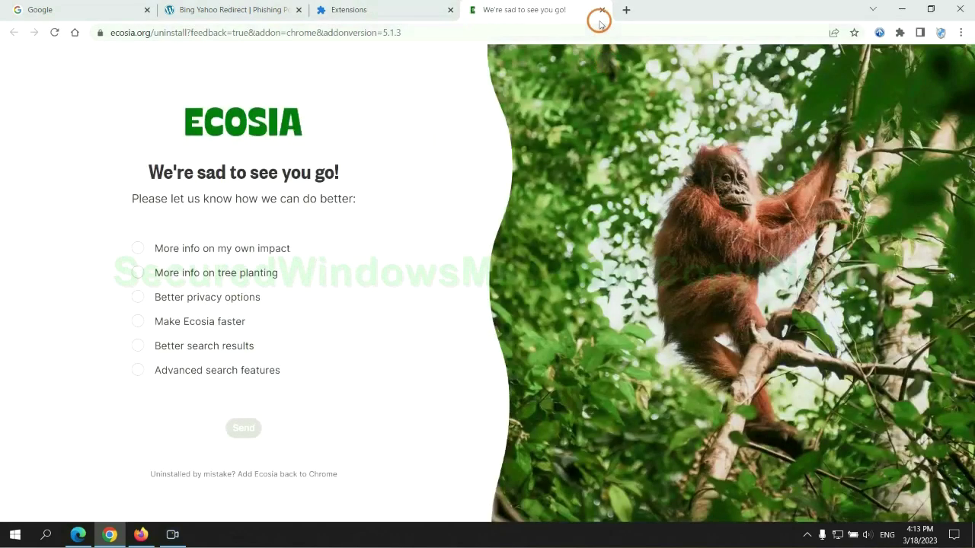
{"action": "left_click", "coordinate": [602, 9]}
Remove Enhancer for YouTube from Firefox's Add-ons Manager and confirm the removal
{"action": "left_click", "coordinate": [142, 533]}
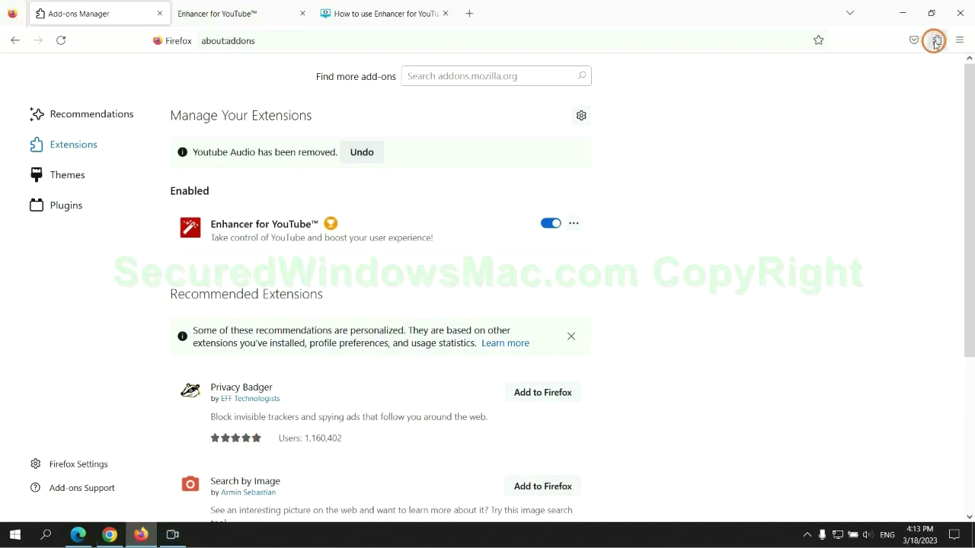
{"action": "left_click", "coordinate": [936, 42]}
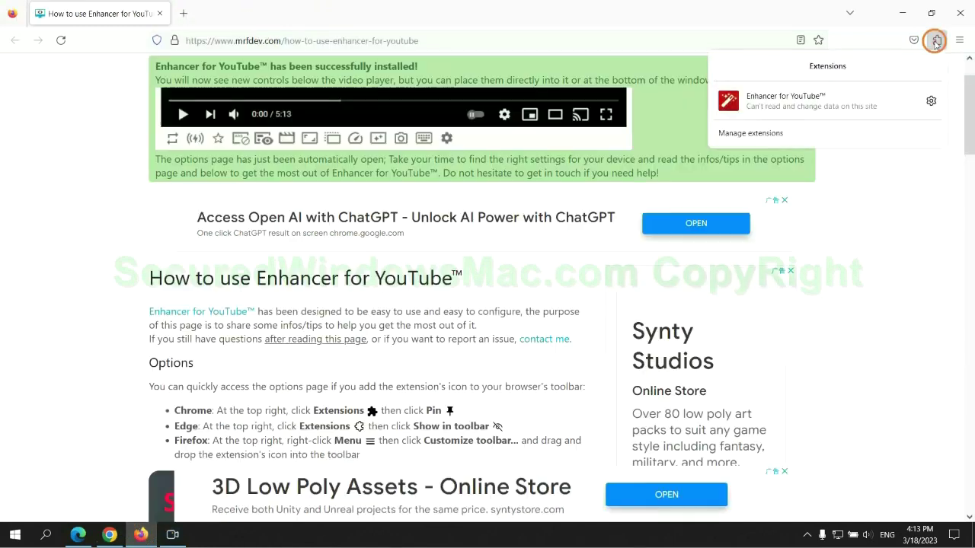
{"action": "left_click", "coordinate": [828, 133]}
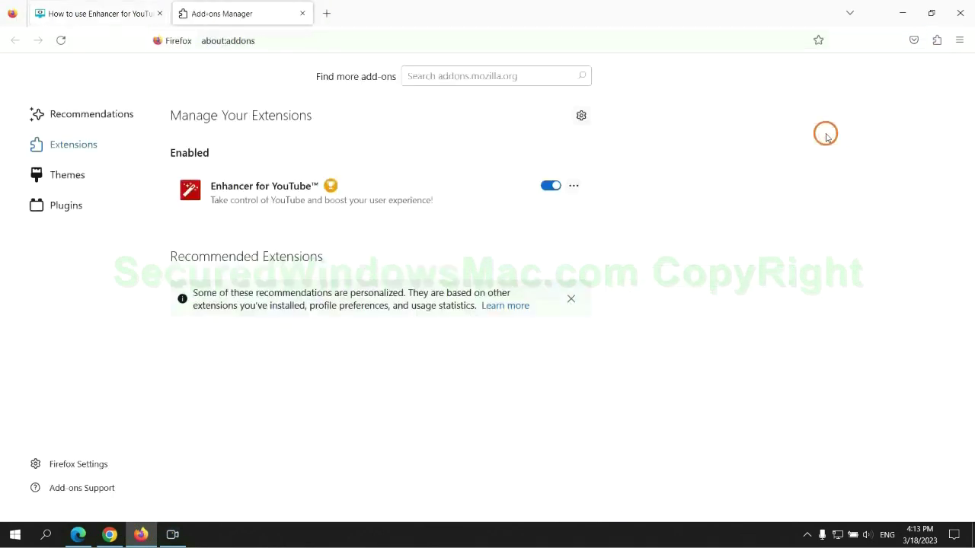
{"action": "left_click", "coordinate": [574, 185]}
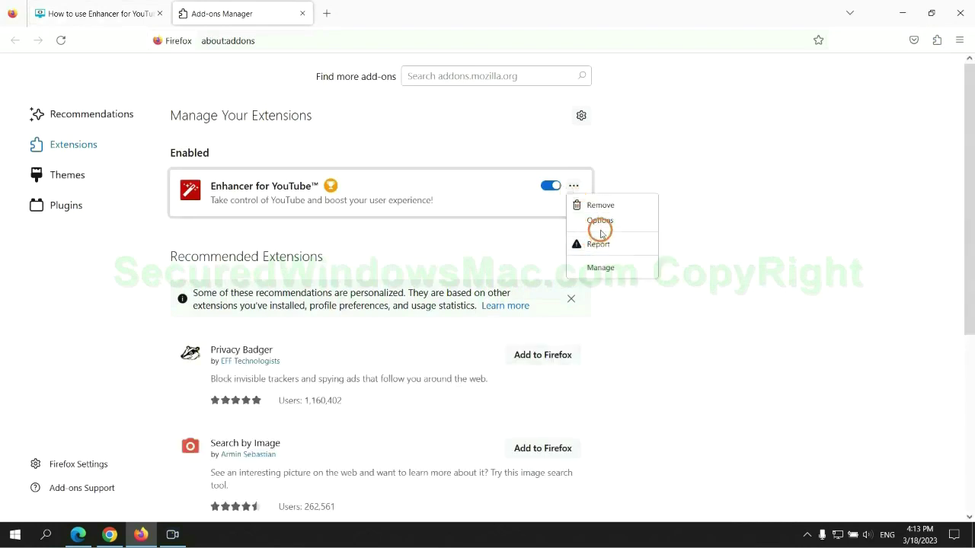
{"action": "left_click", "coordinate": [599, 205]}
{"action": "left_click", "coordinate": [544, 124]}
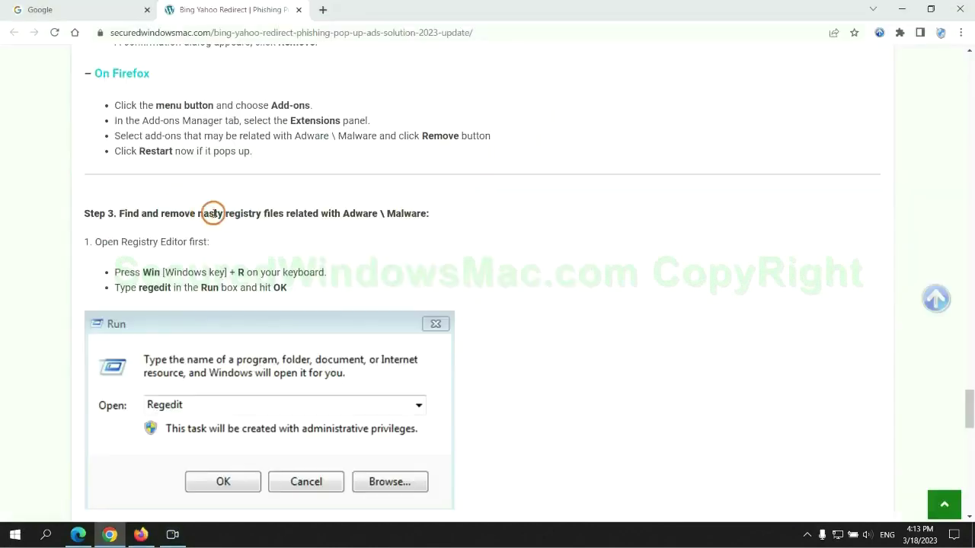
{"action": "left_click_drag", "start_coordinate": [225, 213], "coordinate": [282, 226]}
Scroll the guide to Step 3 and launch Registry Editor by running regedit
{"action": "left_click", "coordinate": [282, 226]}
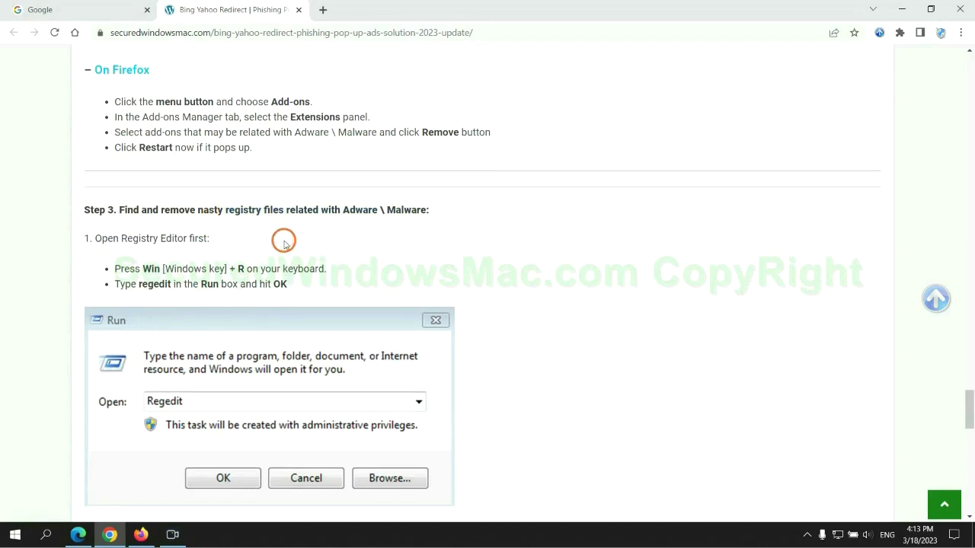
{"action": "scroll", "coordinate": [274, 229], "scroll_direction": "down", "scroll_amount": 2}
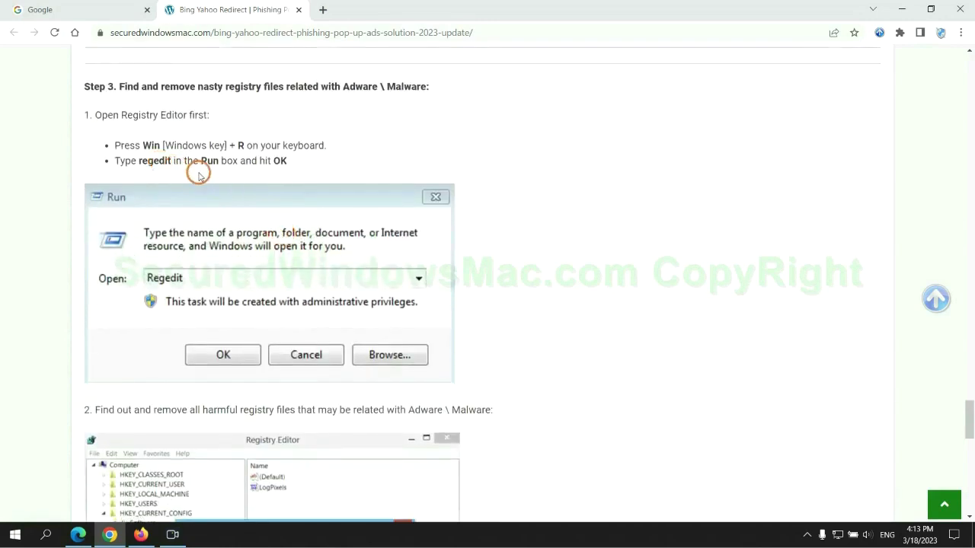
{"action": "key", "text": "super+r"}
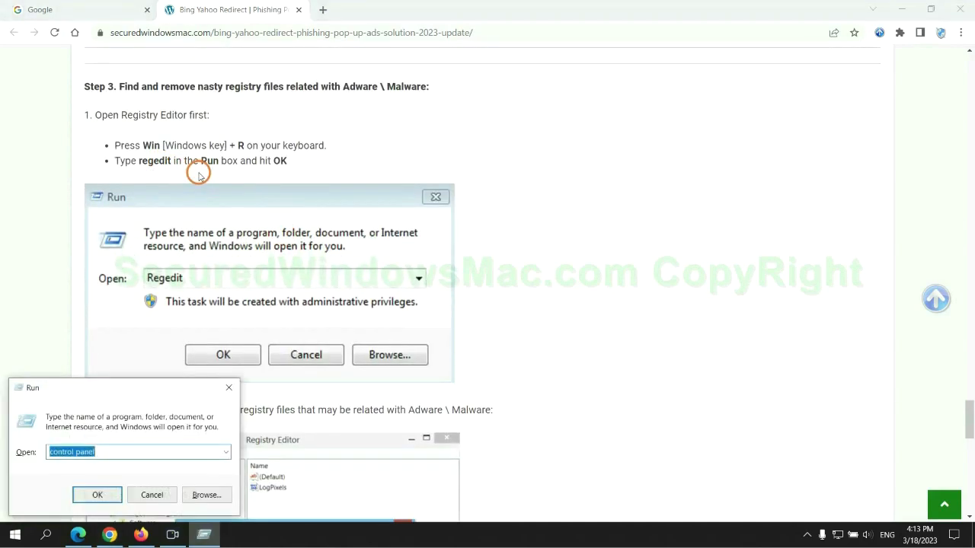
{"action": "type", "text": "rege"}
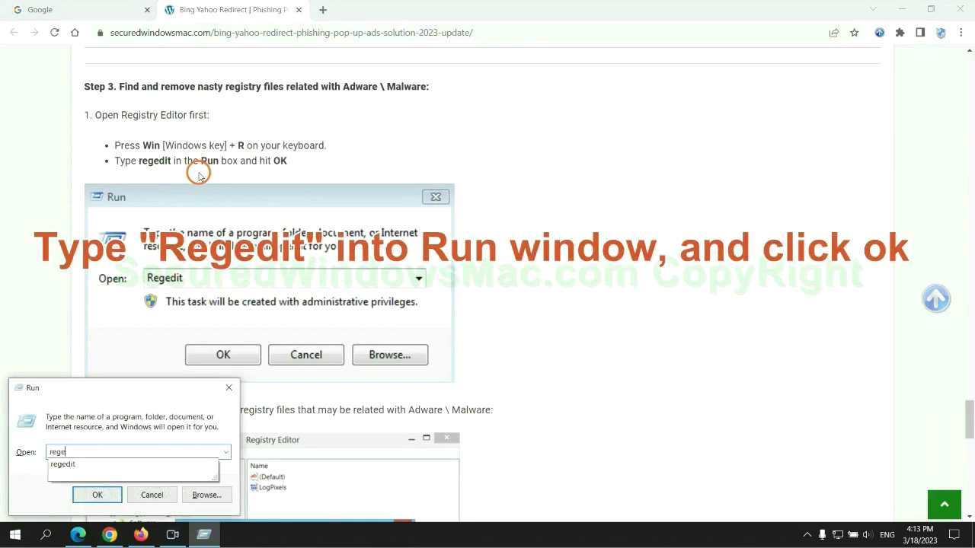
{"action": "type", "text": "dit"}
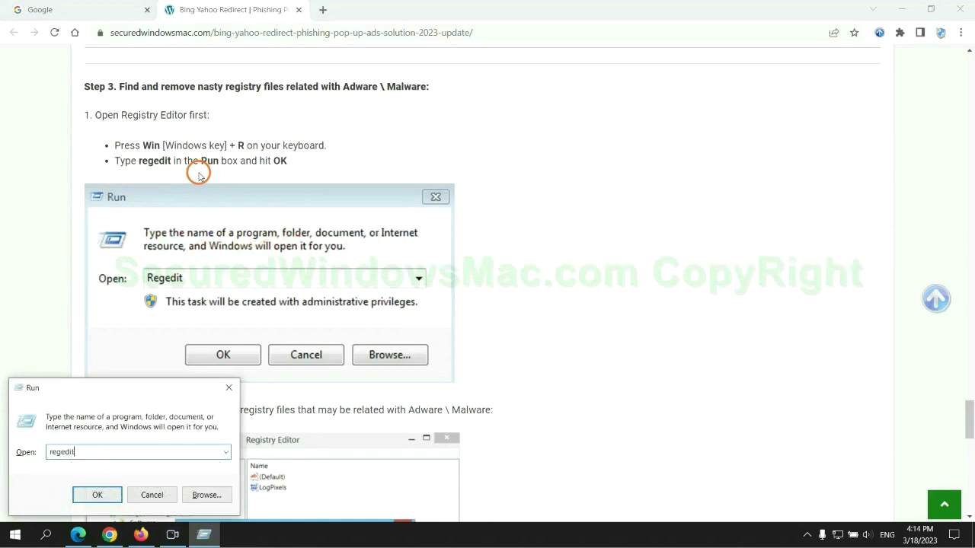
{"action": "key", "text": "Return"}
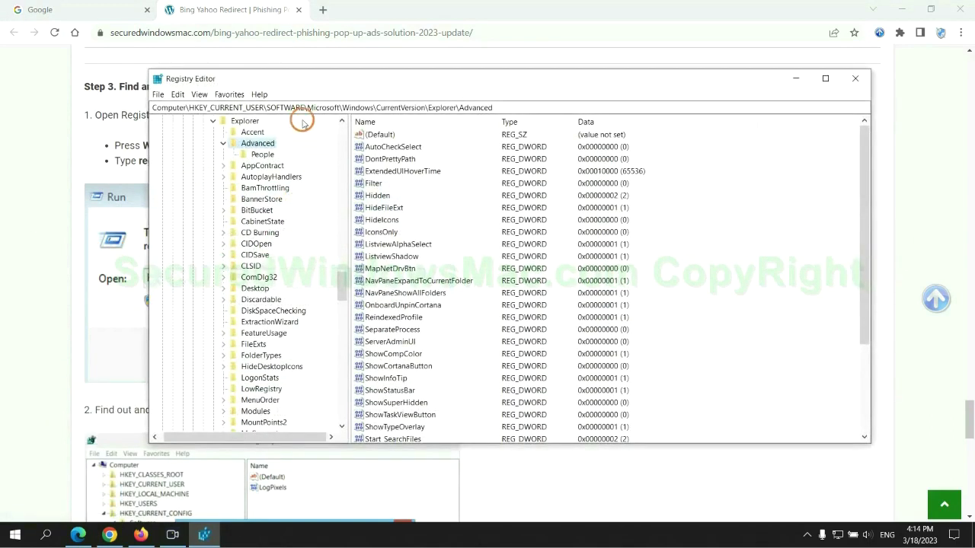
Search the registry for 'Ap' and delete the matching StoreAppsOnTaskbar value
{"action": "left_click", "coordinate": [178, 94]}
{"action": "left_click", "coordinate": [209, 178]}
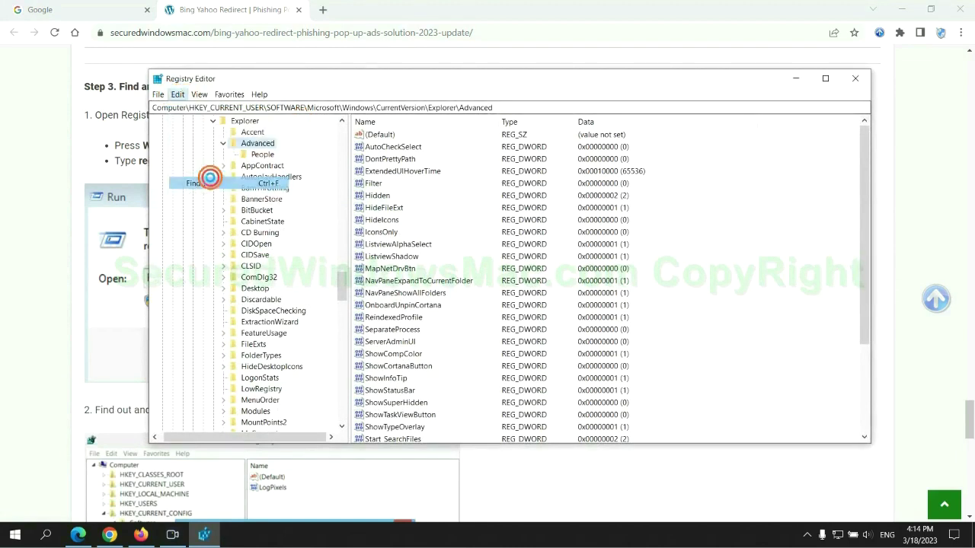
{"action": "type", "text": "Apps"}
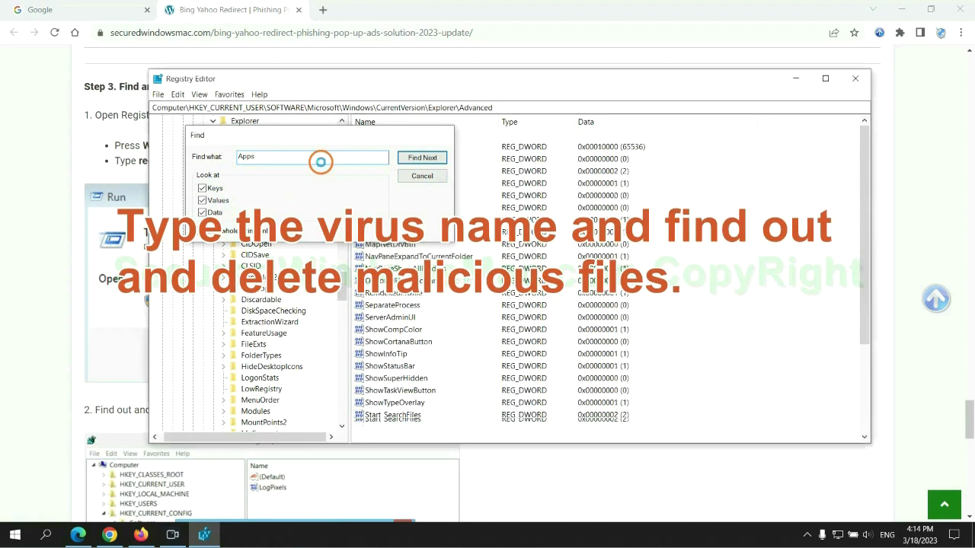
{"action": "key", "text": "Return"}
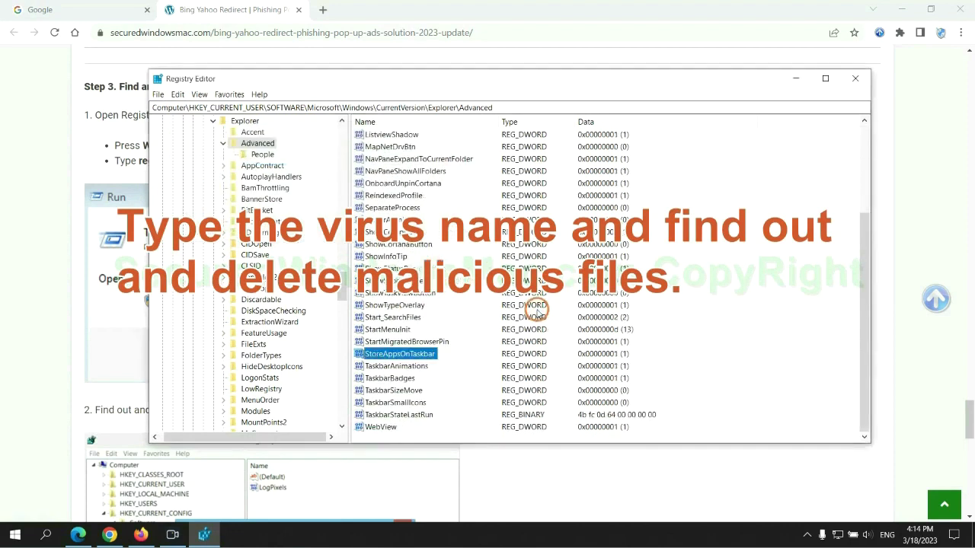
{"action": "right_click", "coordinate": [428, 354]}
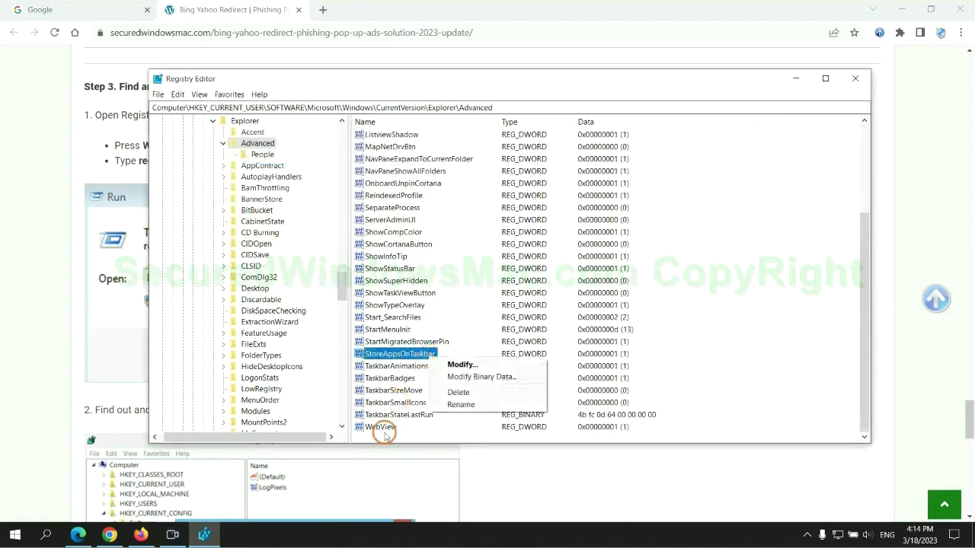
{"action": "left_click", "coordinate": [459, 393]}
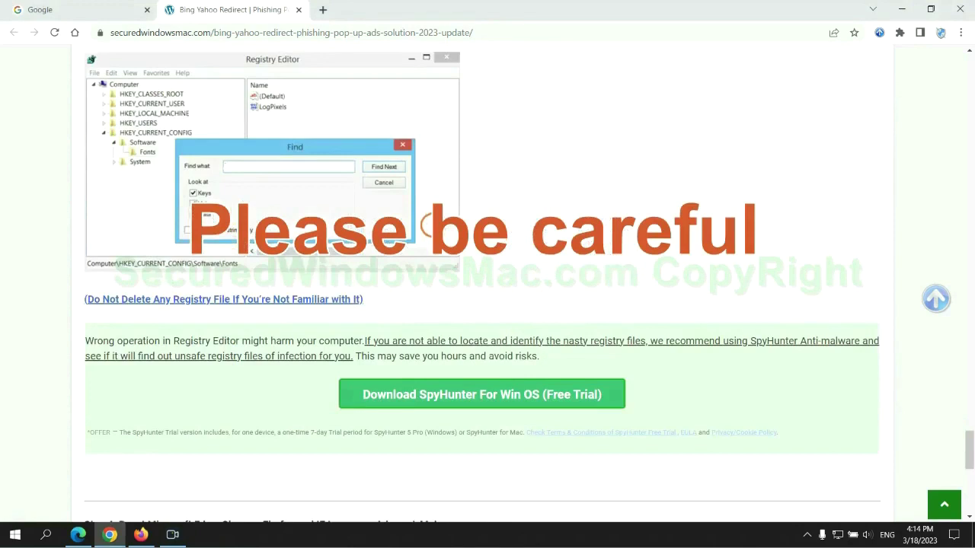
Scroll the guide down to Step 4 and bring up Microsoft Edge
{"action": "scroll", "coordinate": [434, 223], "scroll_direction": "down", "scroll_amount": 1}
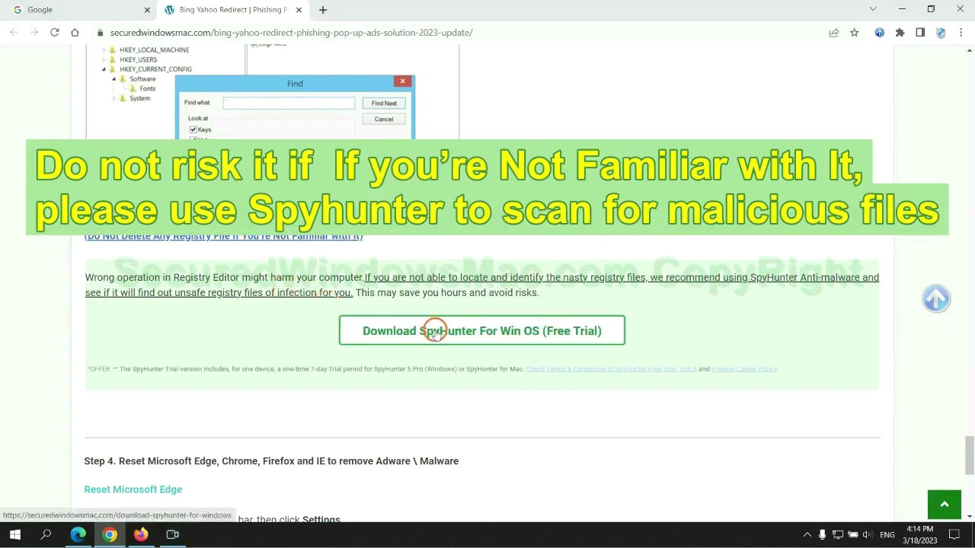
{"action": "scroll", "coordinate": [434, 330], "scroll_direction": "down", "scroll_amount": 5}
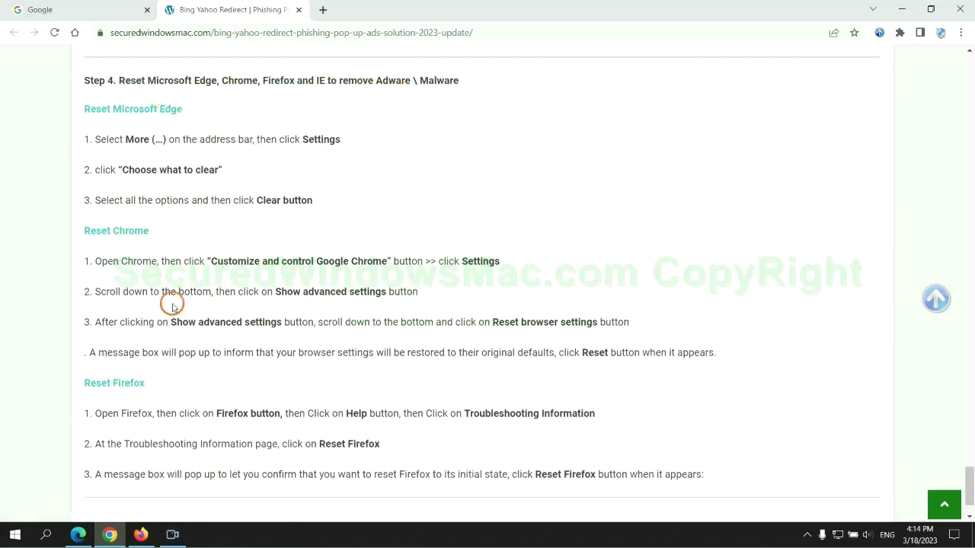
{"action": "left_click", "coordinate": [82, 535]}
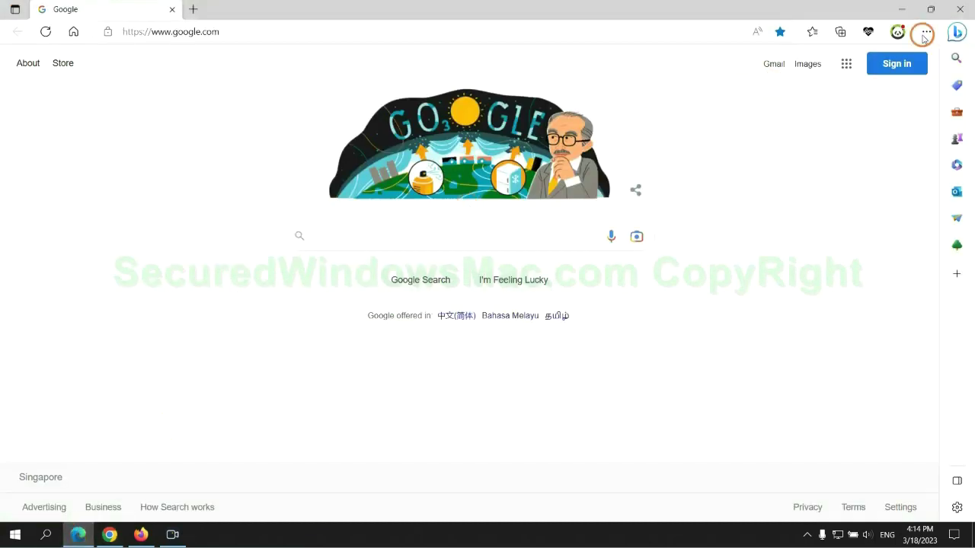
Clear Edge's all-time history, download history, cookies and cached files from Privacy, search, and services
{"action": "left_click", "coordinate": [924, 34]}
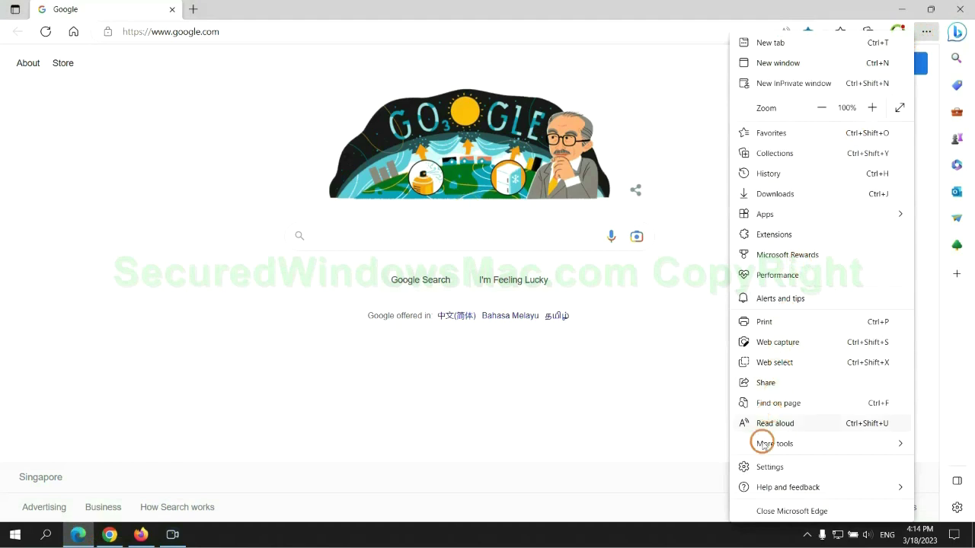
{"action": "left_click", "coordinate": [765, 468]}
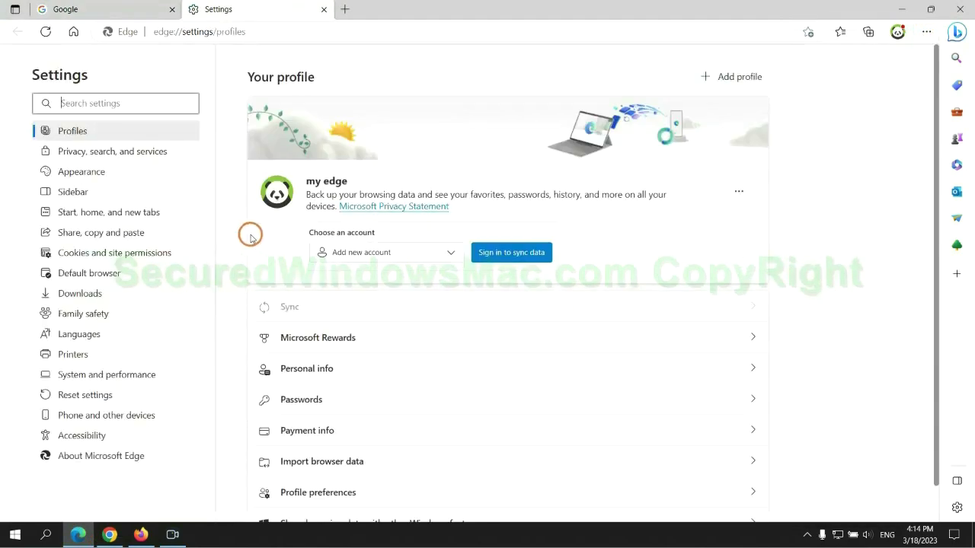
{"action": "left_click", "coordinate": [160, 155]}
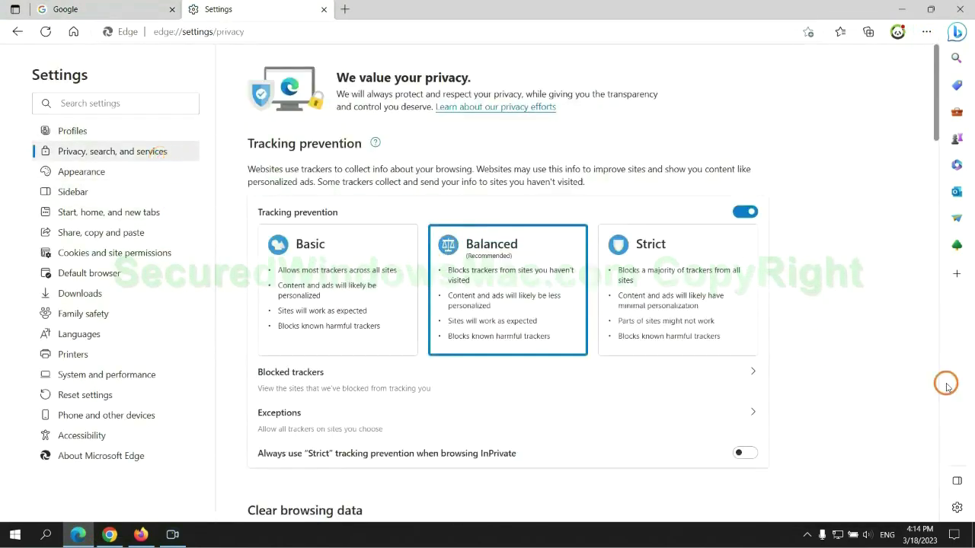
{"action": "scroll", "coordinate": [796, 337], "scroll_direction": "down", "scroll_amount": 3}
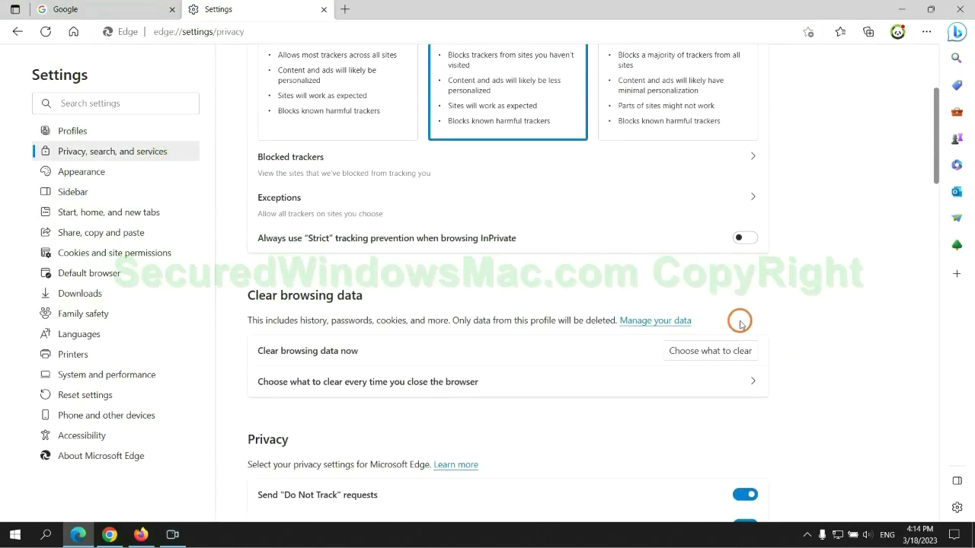
{"action": "left_click", "coordinate": [724, 354]}
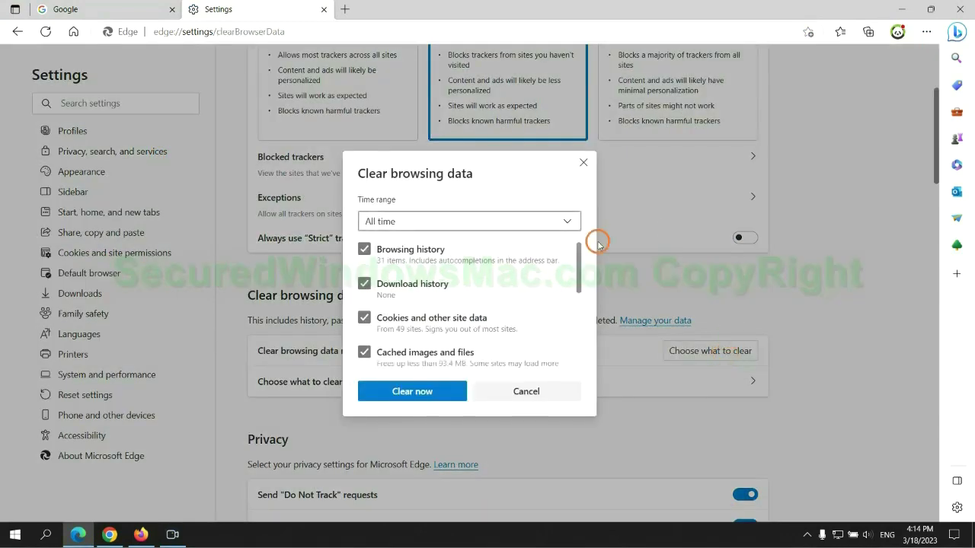
{"action": "left_click", "coordinate": [429, 394]}
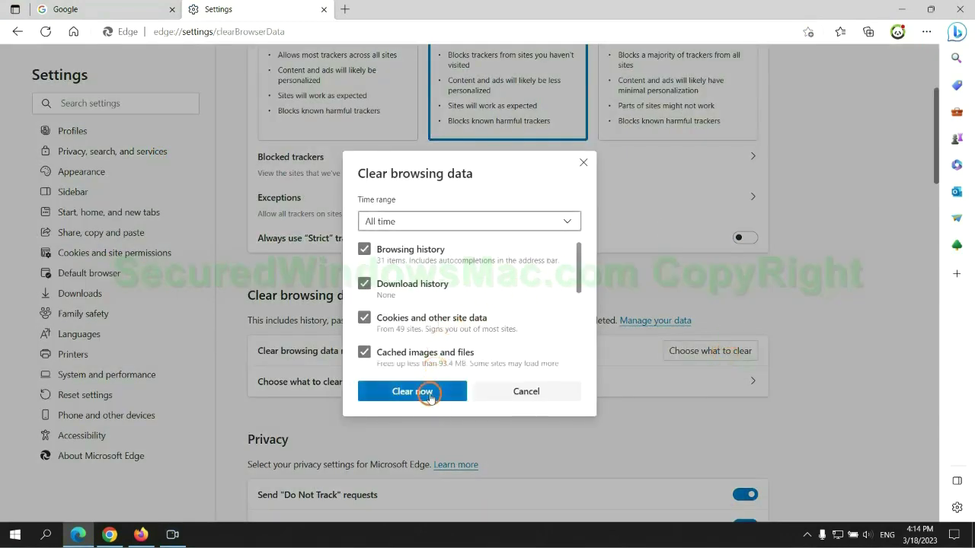
{"action": "left_click", "coordinate": [110, 534]}
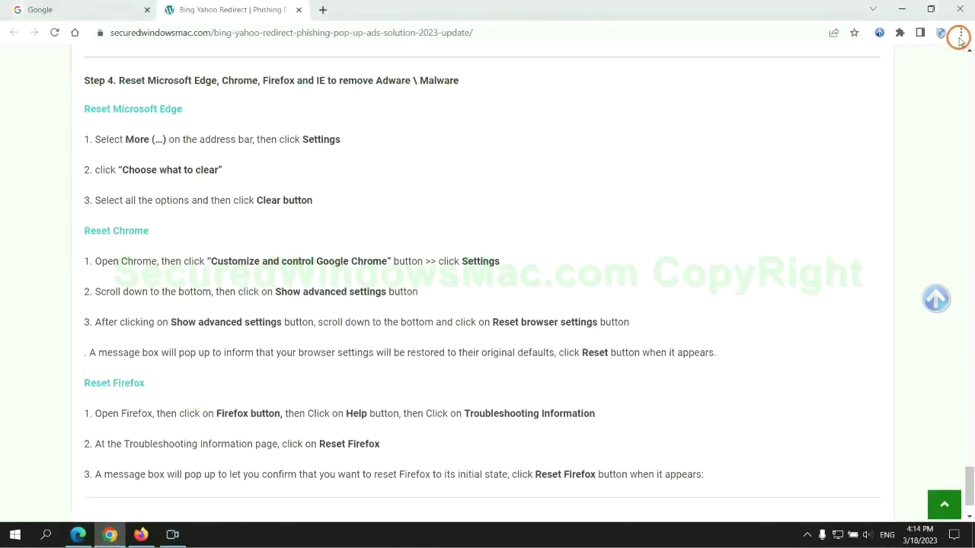
Search Chrome settings for 'reset' and choose Restore settings to their original defaults
{"action": "left_click", "coordinate": [960, 35]}
{"action": "left_click", "coordinate": [845, 248]}
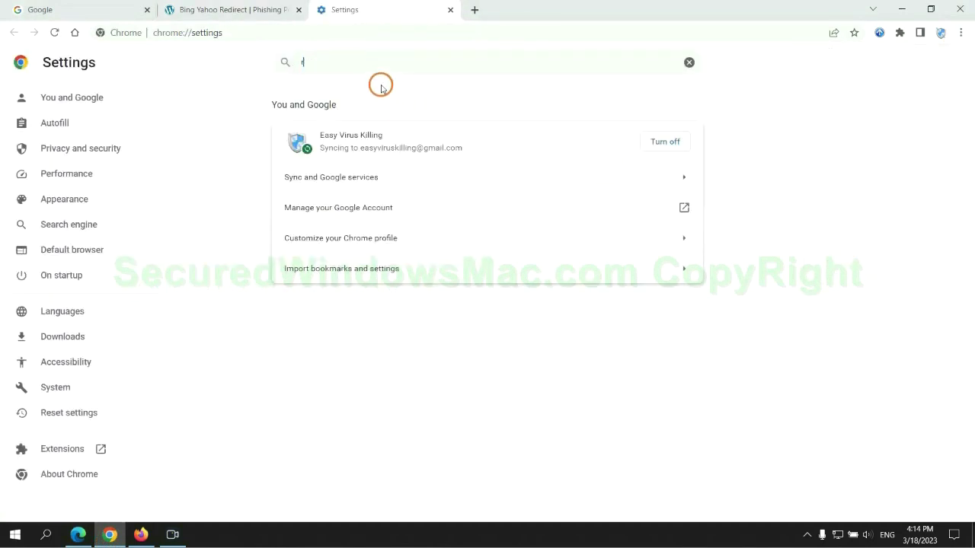
{"action": "type", "text": "reset"}
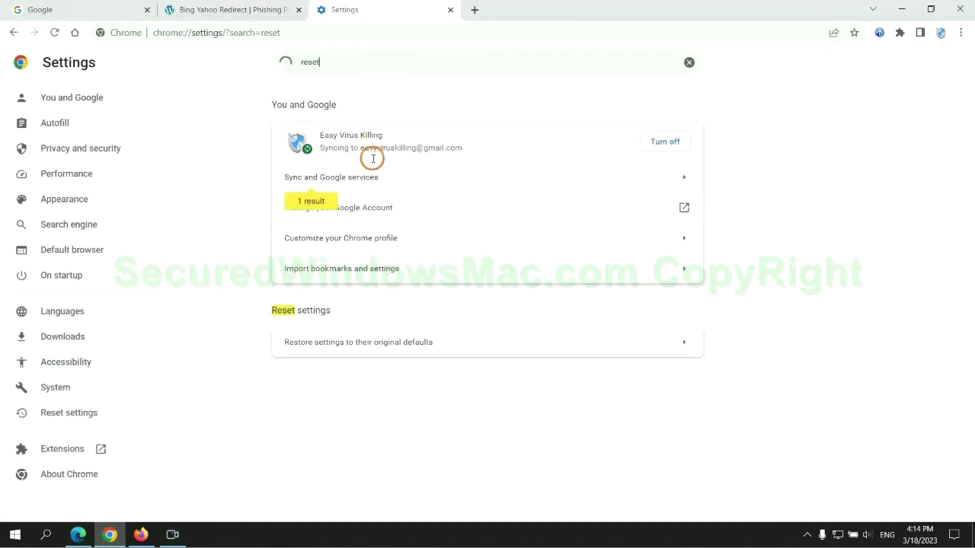
{"action": "left_click", "coordinate": [510, 339]}
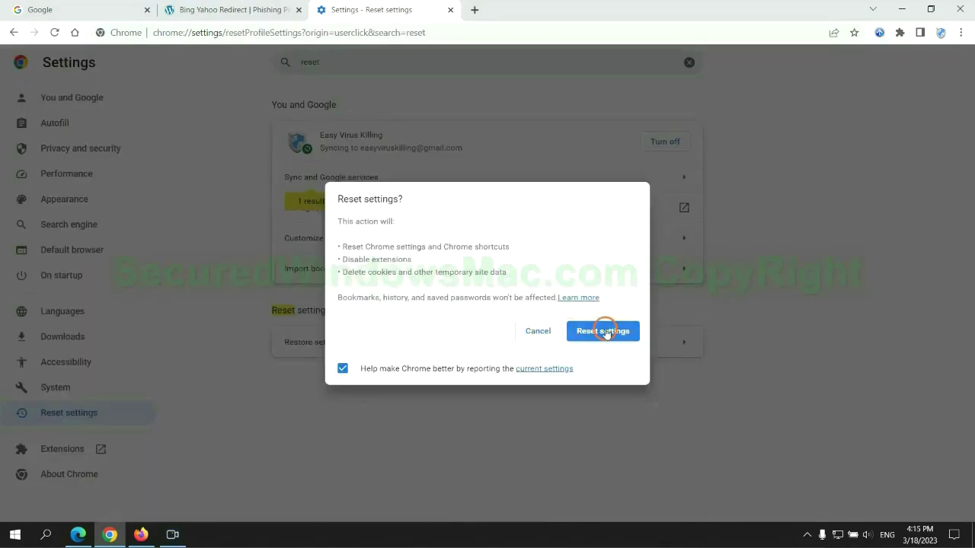
In Firefox, open Troubleshooting Information from Help and bring up the Refresh Firefox confirmation
{"action": "left_click", "coordinate": [140, 526]}
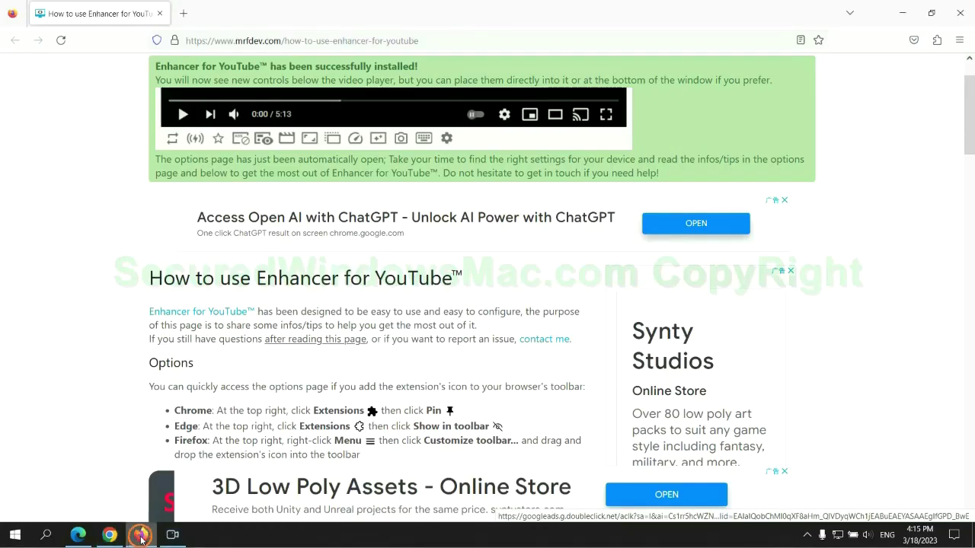
{"action": "left_click", "coordinate": [958, 42]}
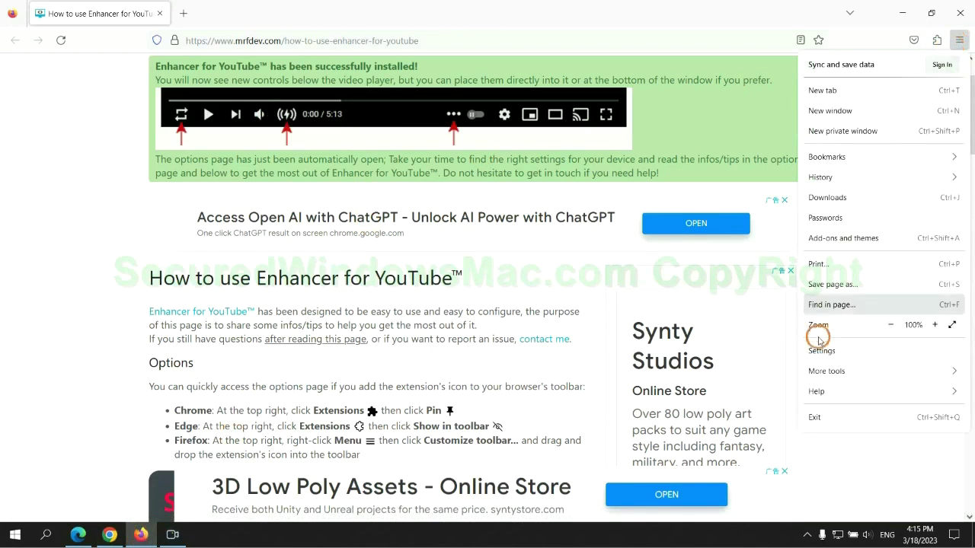
{"action": "left_click", "coordinate": [828, 391]}
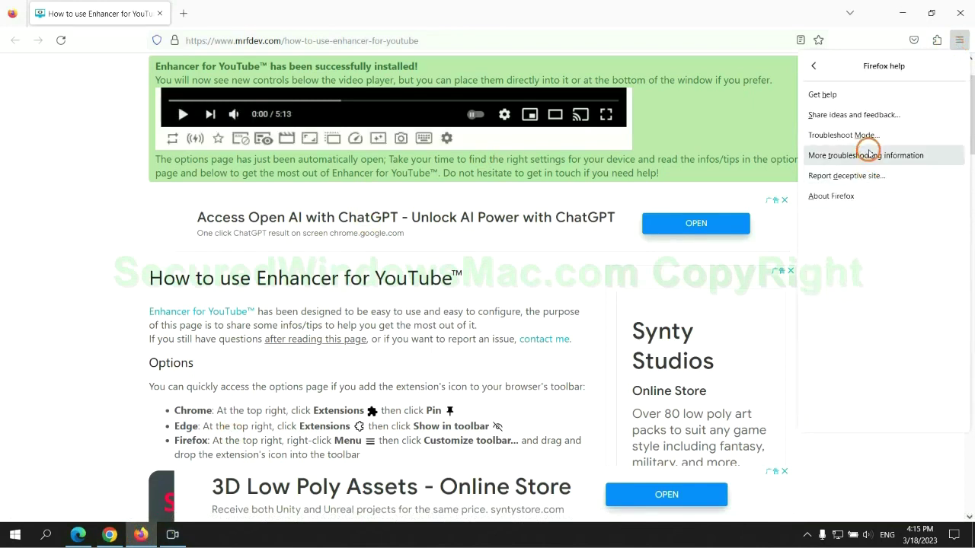
{"action": "left_click", "coordinate": [869, 154]}
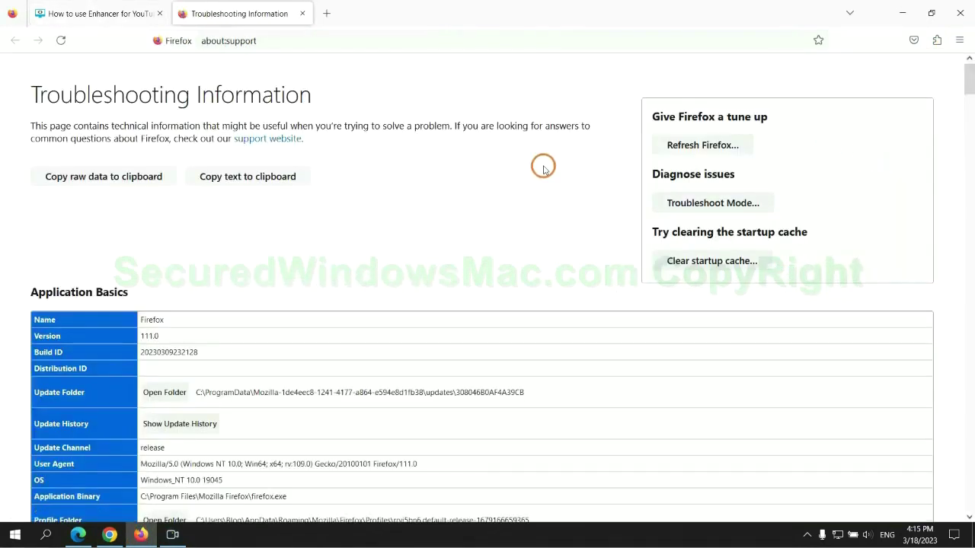
{"action": "left_click", "coordinate": [671, 144]}
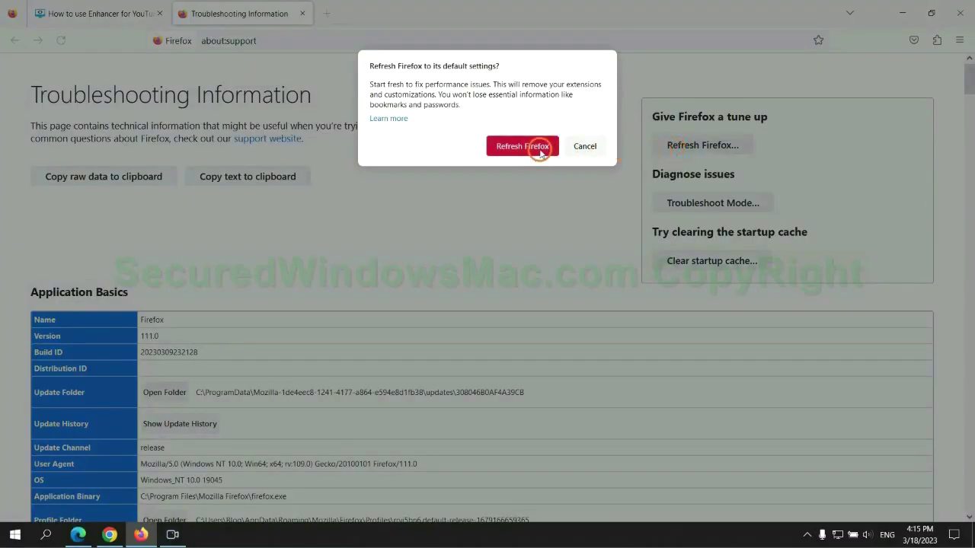
{"action": "left_click", "coordinate": [110, 535]}
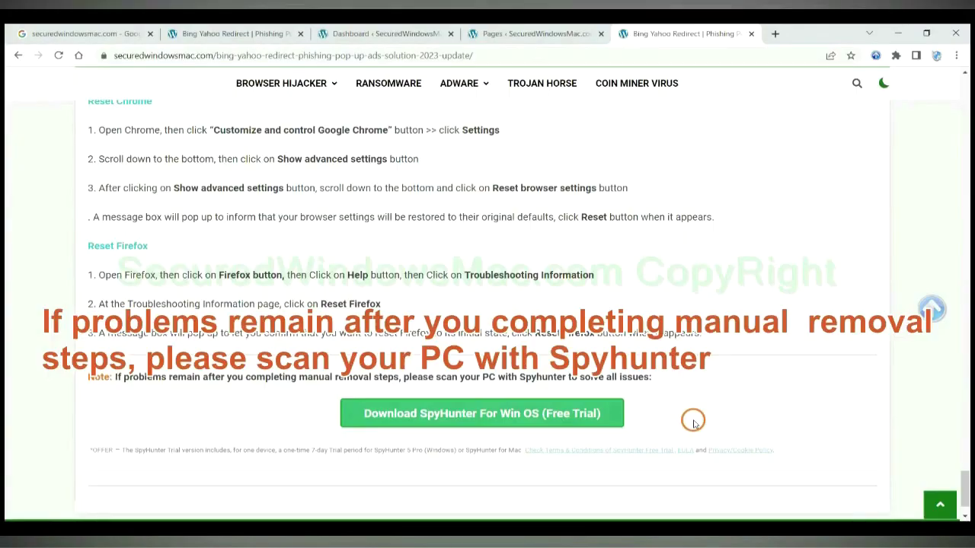